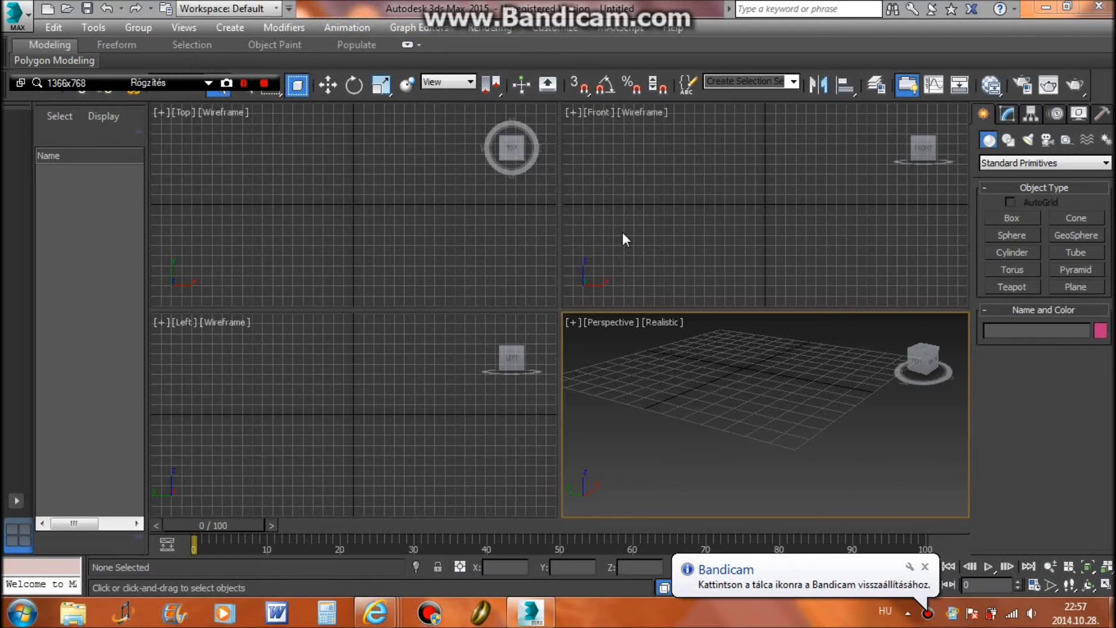
Step: Switch to the layout with three small viewports left and a large Perspective view right
scroll(658, 395, up, 5)
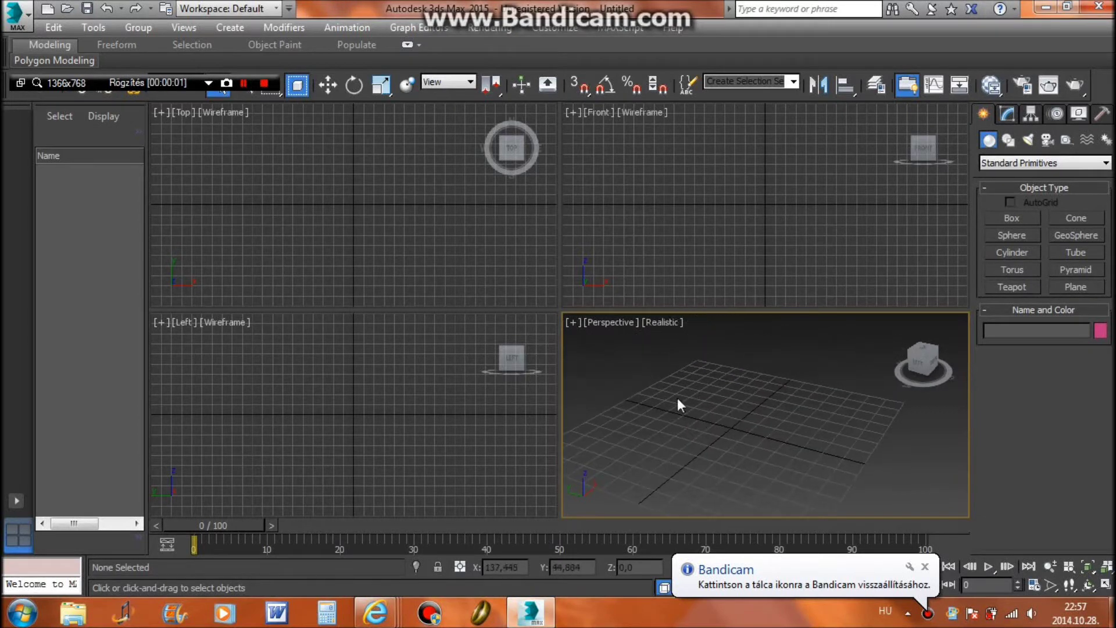
click(14, 498)
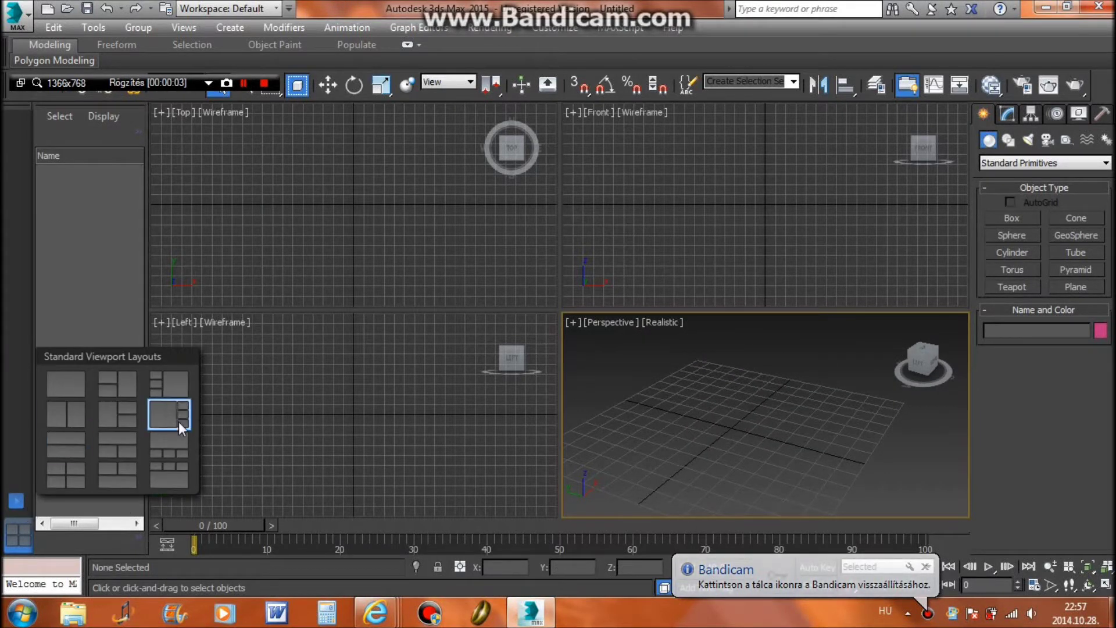
click(167, 386)
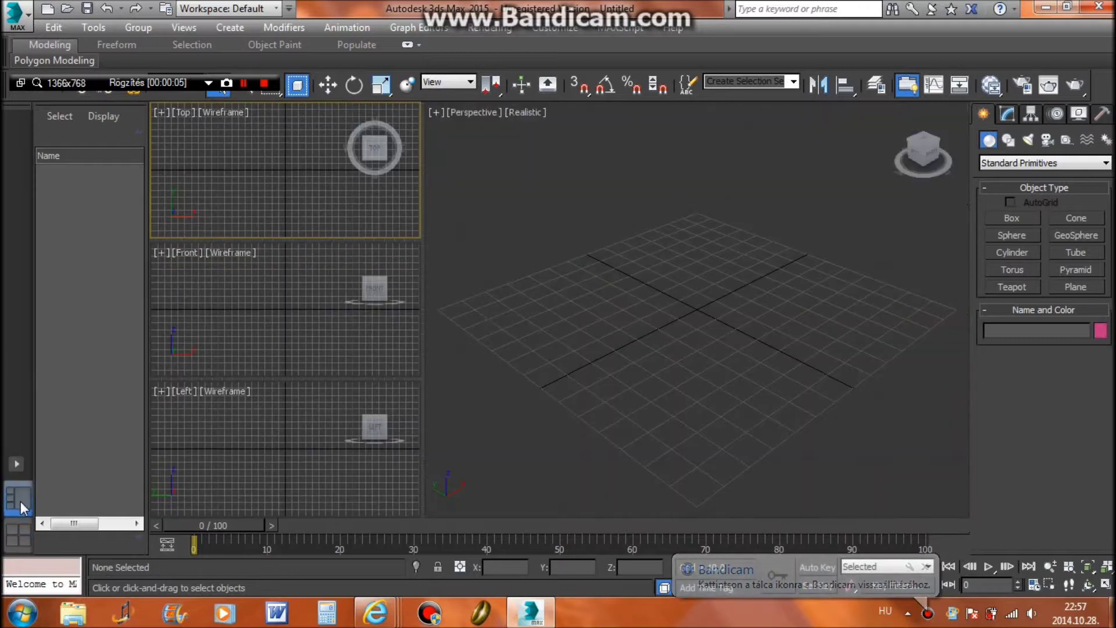
mouse_move(700, 284)
alt+middle_down()
mouse_move(625, 281)
mouse_move(748, 289)
mouse_move(971, 183)
alt+middle_up()
click(1077, 114)
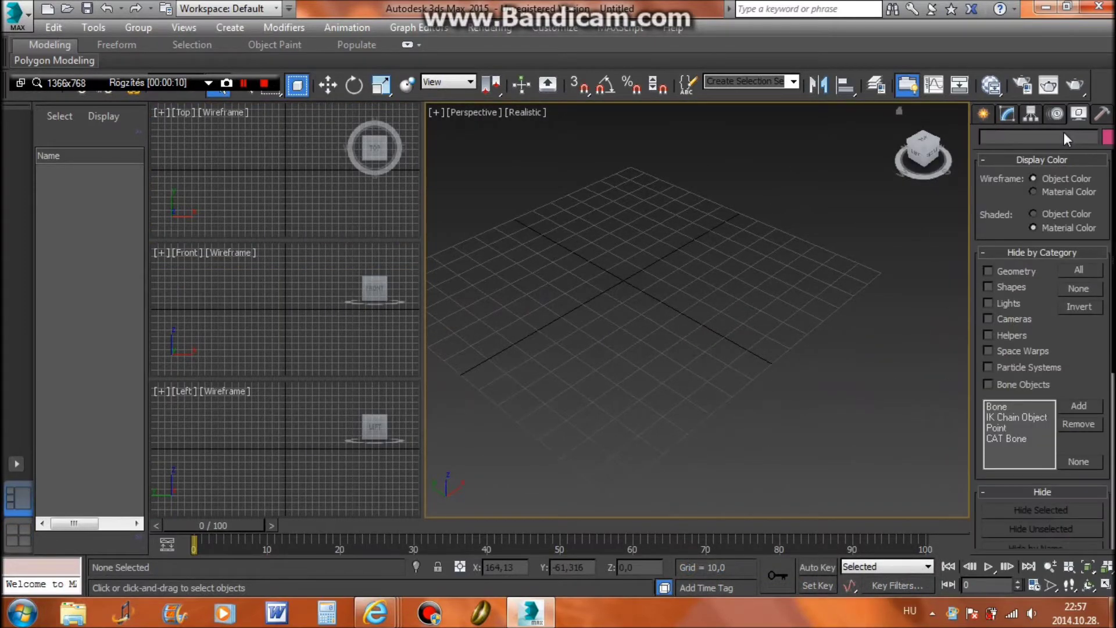
Step: Pick CATParent under the CAT Objects helpers, try placing bases, then undo them
click(1059, 119)
click(983, 114)
click(1067, 140)
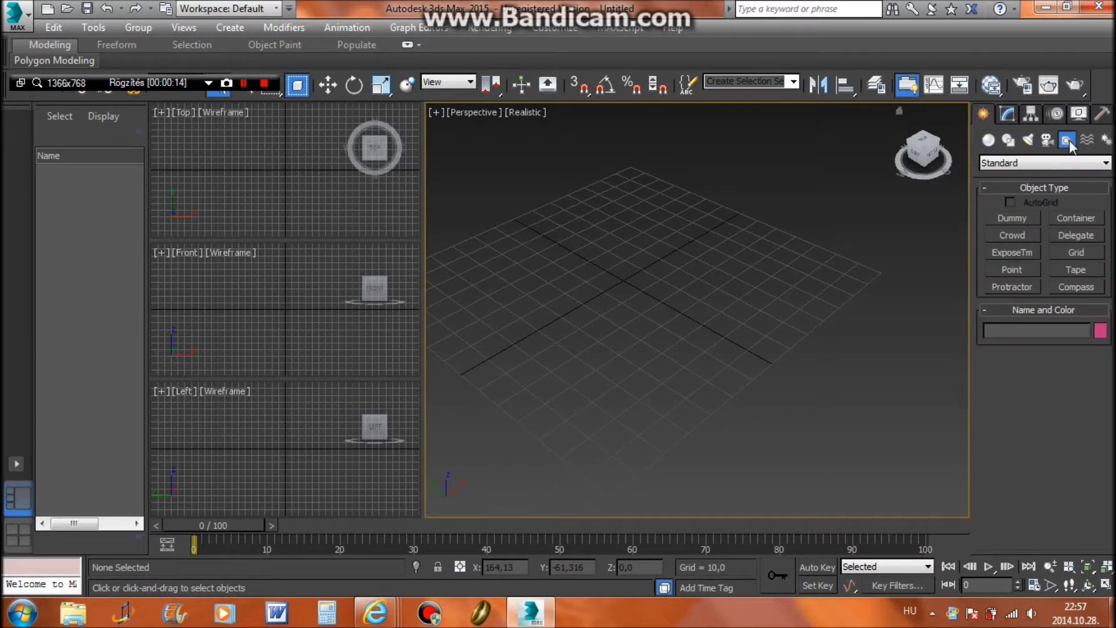
click(1048, 168)
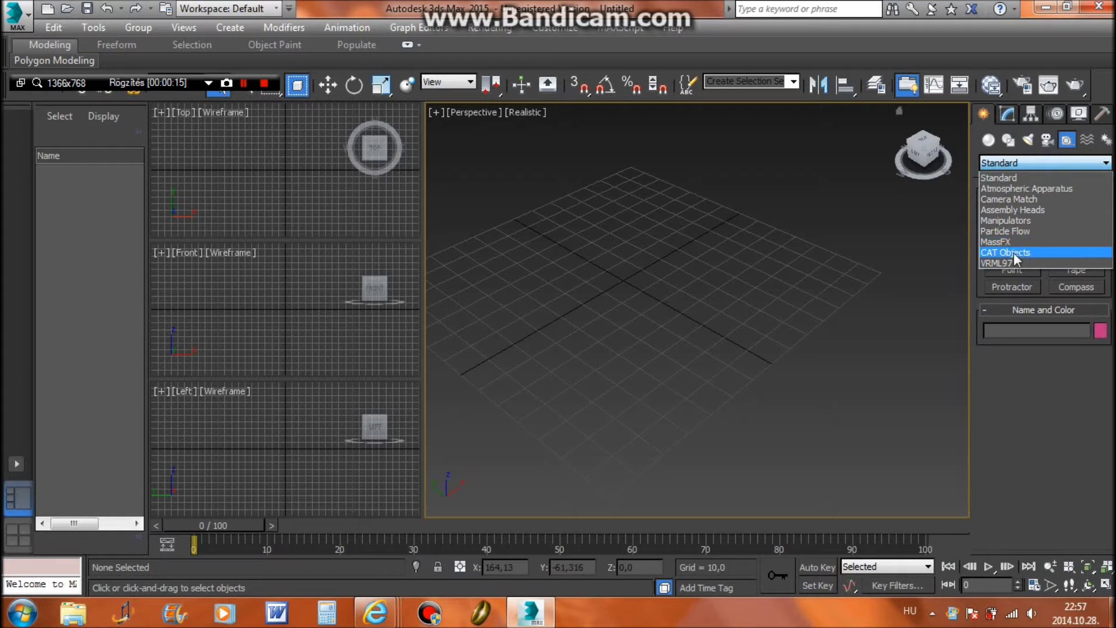
click(1014, 253)
click(1022, 238)
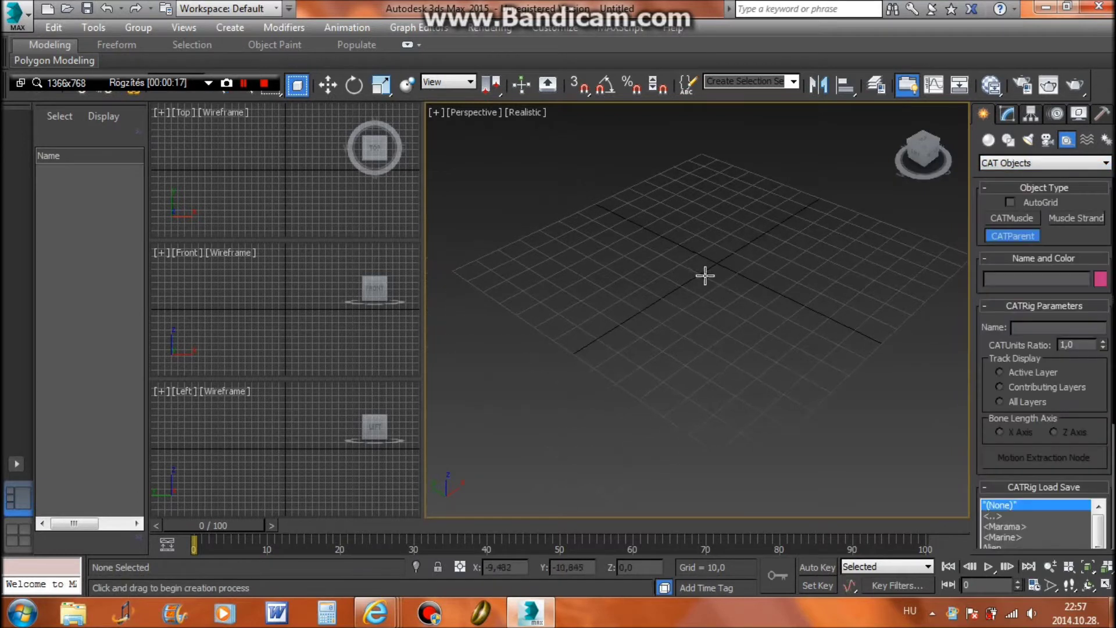
drag(541, 268, 572, 279)
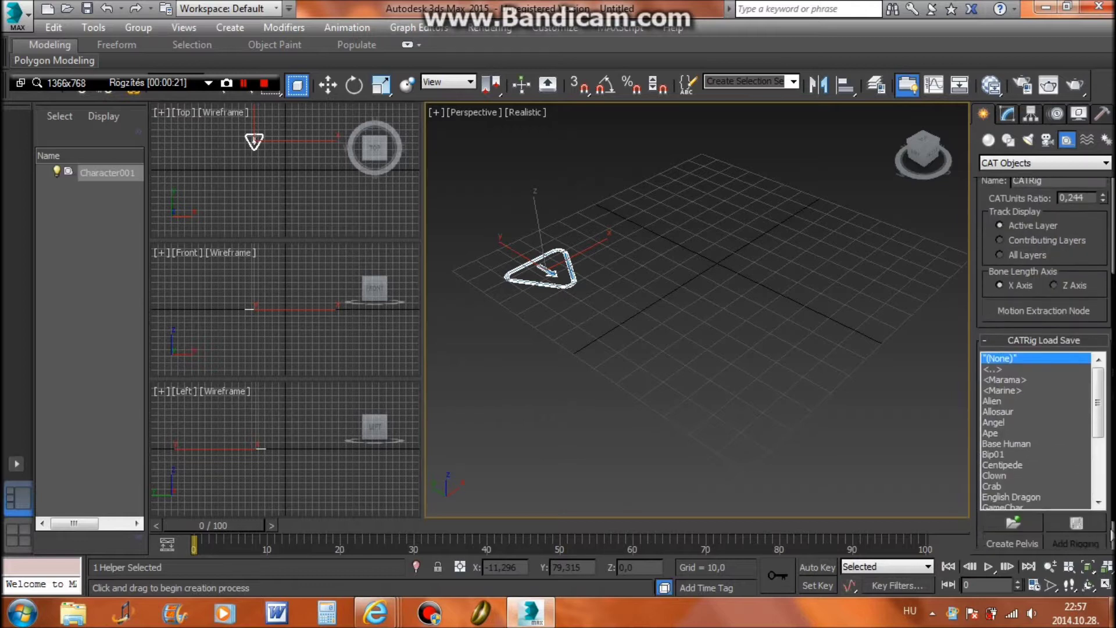
mouse_move(474, 214)
mouse_down()
mouse_move(717, 409)
mouse_move(690, 375)
mouse_up()
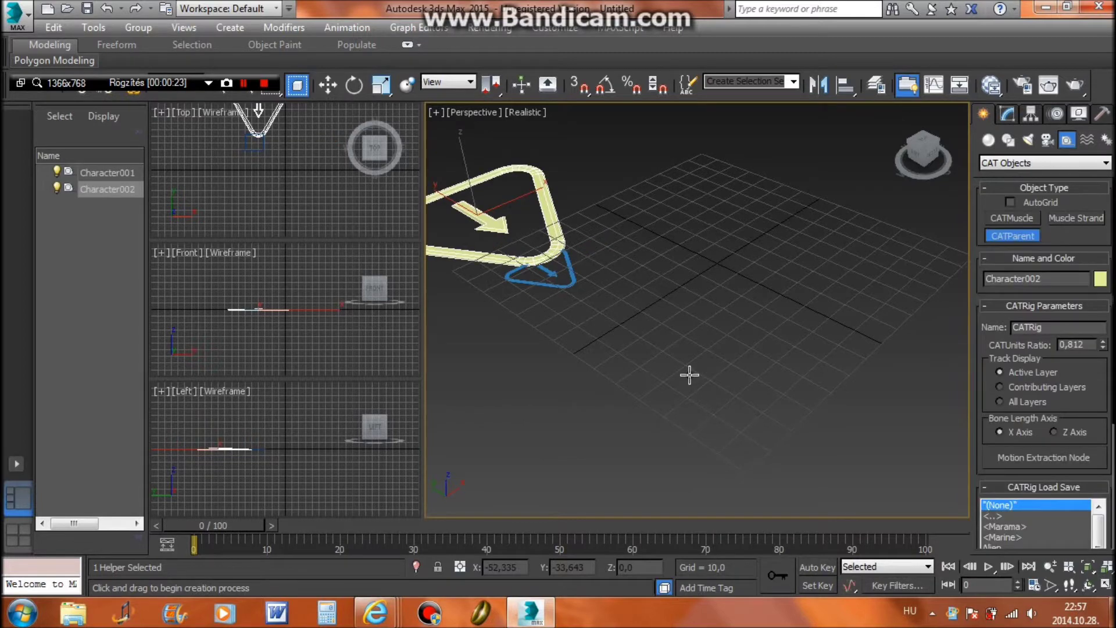
key(ctrl+z)
key(ctrl+z)
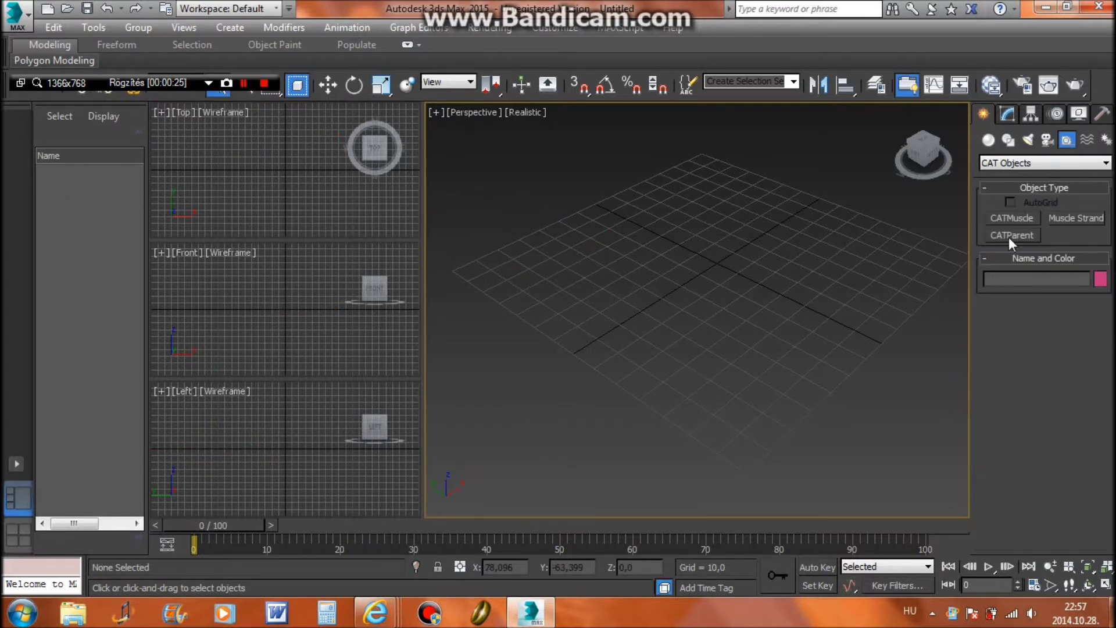
Step: Create a Base Human rig from the CATParent preset list in the Perspective view
click(1012, 235)
scroll(1047, 377, down, 2)
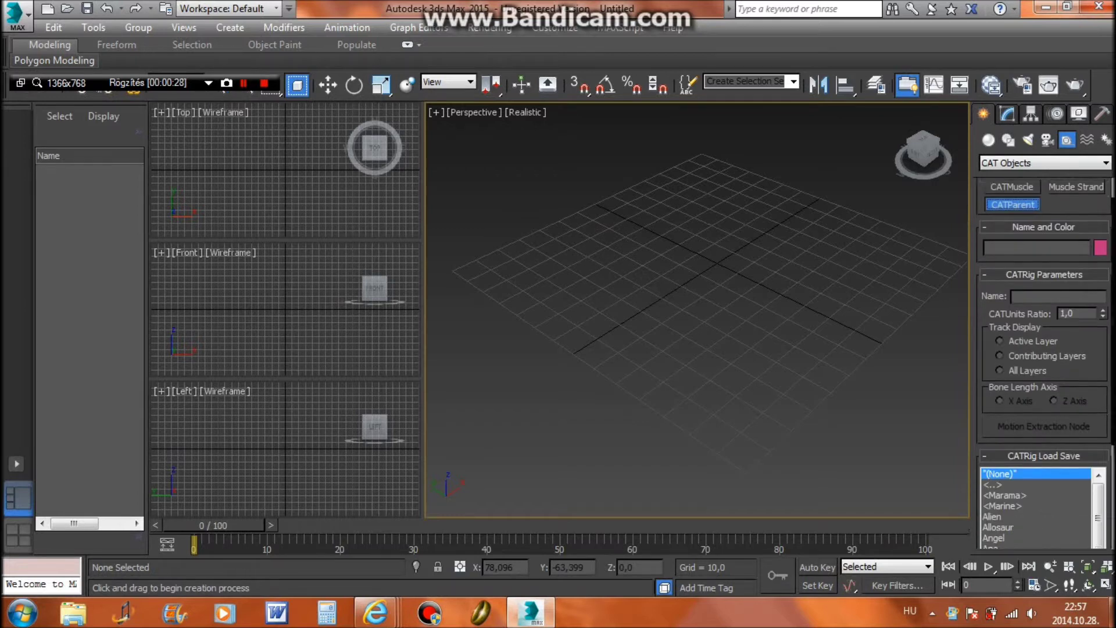
scroll(1005, 423, down, 3)
scroll(1006, 424, down, 1)
click(1006, 415)
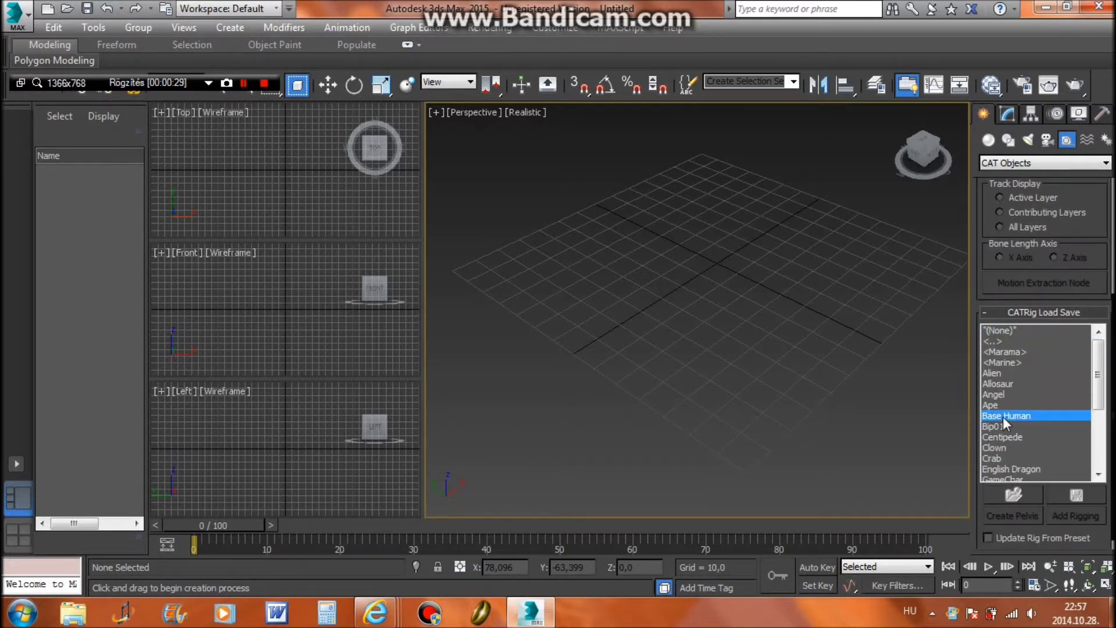
click(557, 291)
right_click(672, 219)
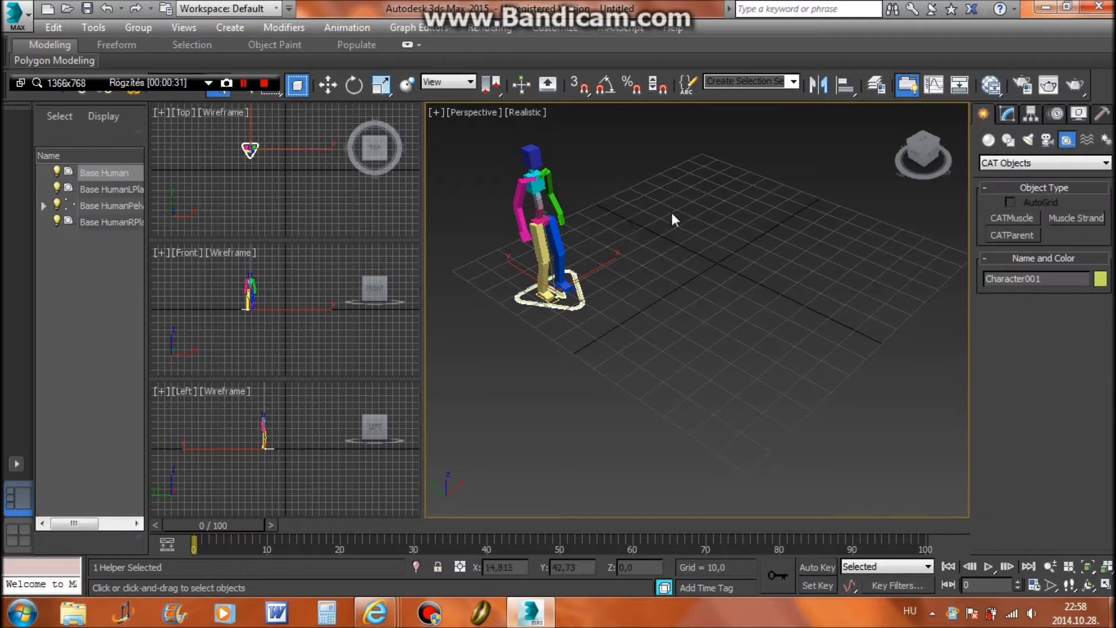
Step: Rename the Base Human rig to Human1 in the Modify panel, then deselect it
mouse_move(672, 214)
alt+middle_down()
mouse_move(601, 214)
mouse_move(676, 222)
mouse_move(672, 196)
mouse_move(933, 249)
mouse_move(834, 255)
alt+middle_up()
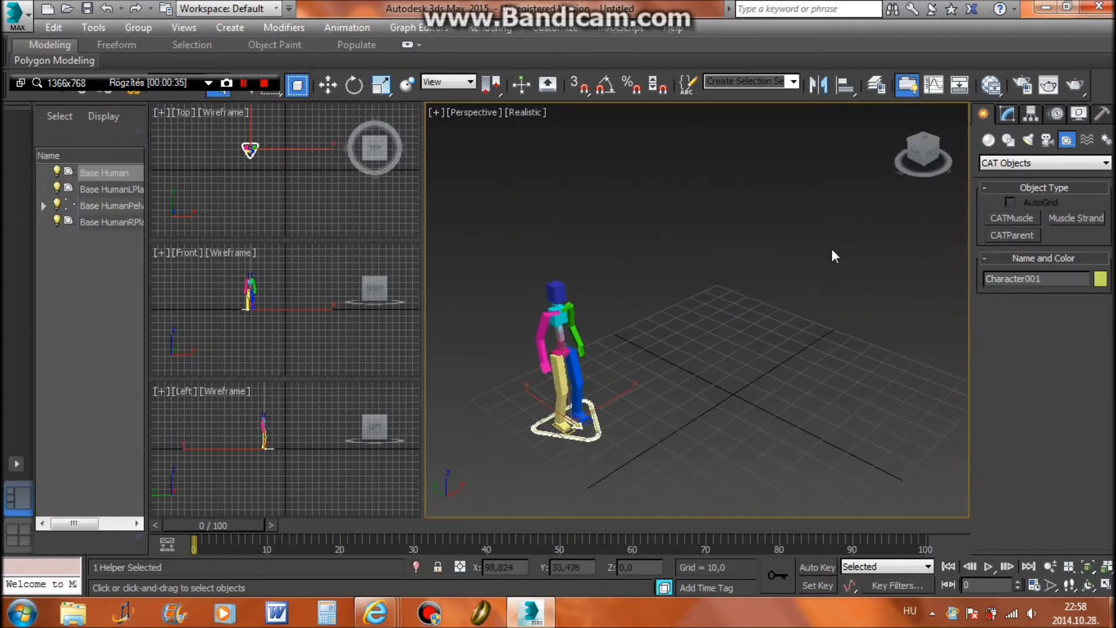
click(1009, 114)
click(1023, 137)
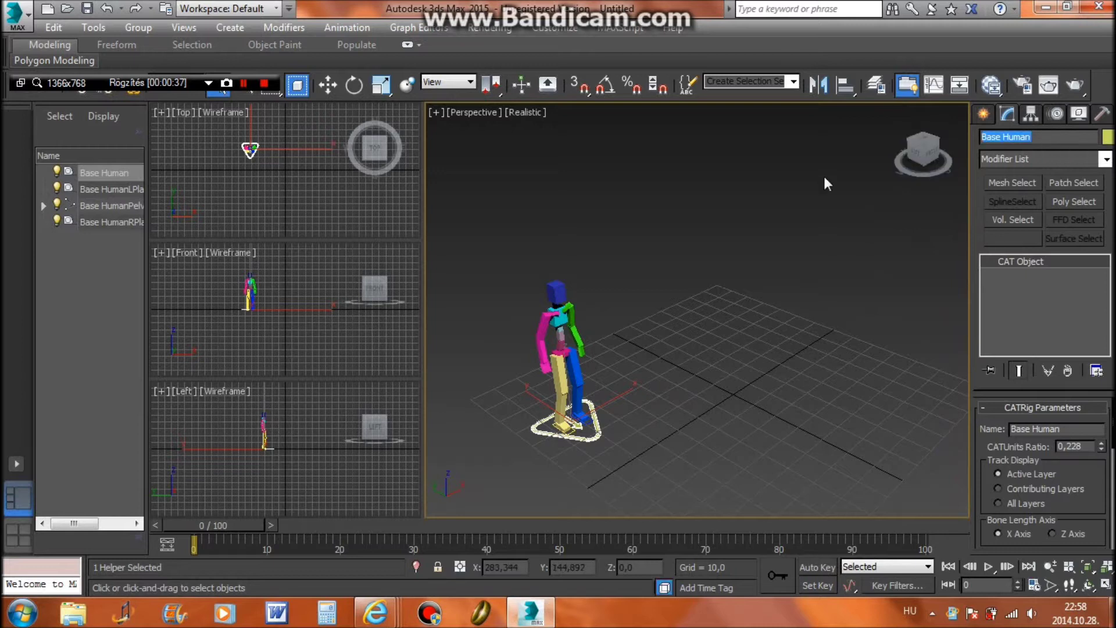
text(Huma)
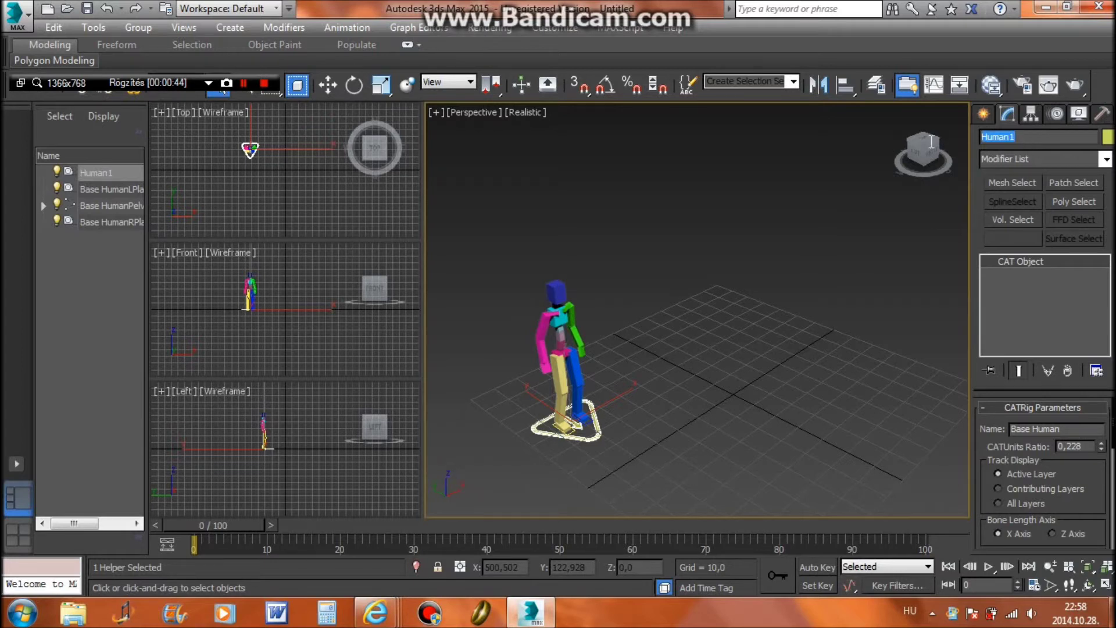
click(891, 283)
mouse_move(819, 352)
middle_down()
mouse_move(752, 349)
mouse_move(743, 311)
middle_up()
click(984, 114)
alt+middle_drag(821, 260, 709, 250)
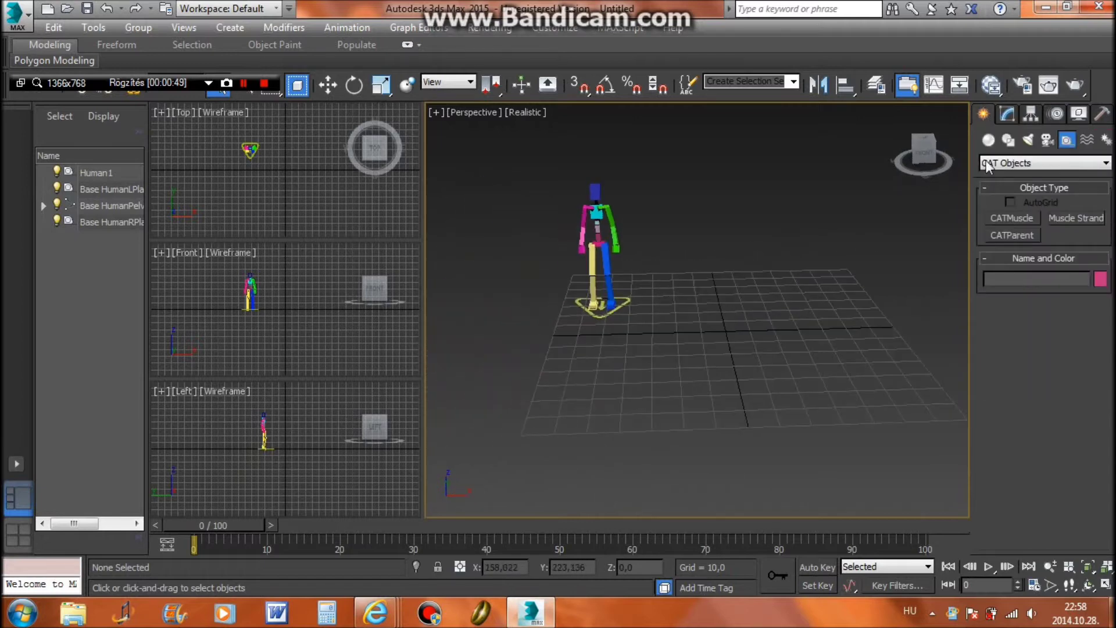
Step: Draw a two-point straight line across the ground grid as the walking path
click(1009, 140)
click(1013, 232)
click(719, 303)
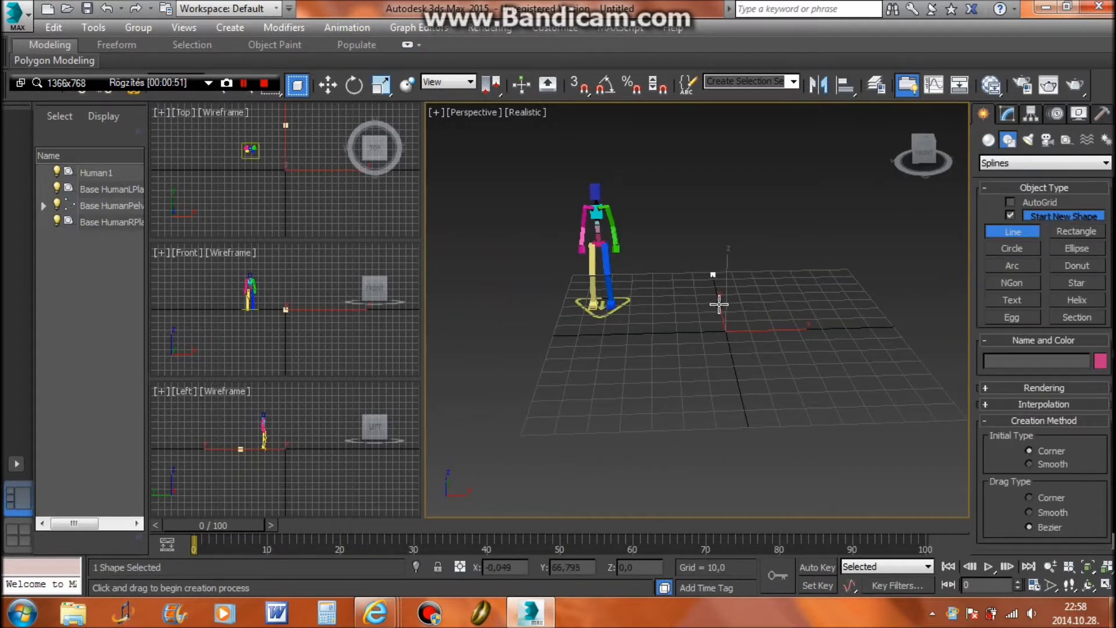
click(753, 417)
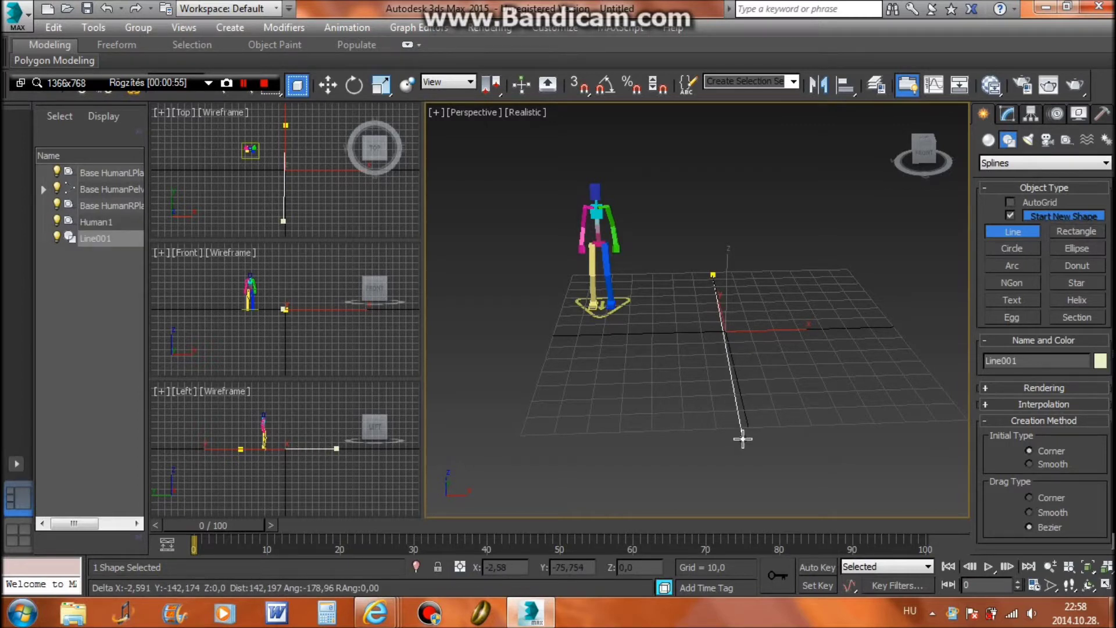
right_click(741, 432)
right_click(738, 414)
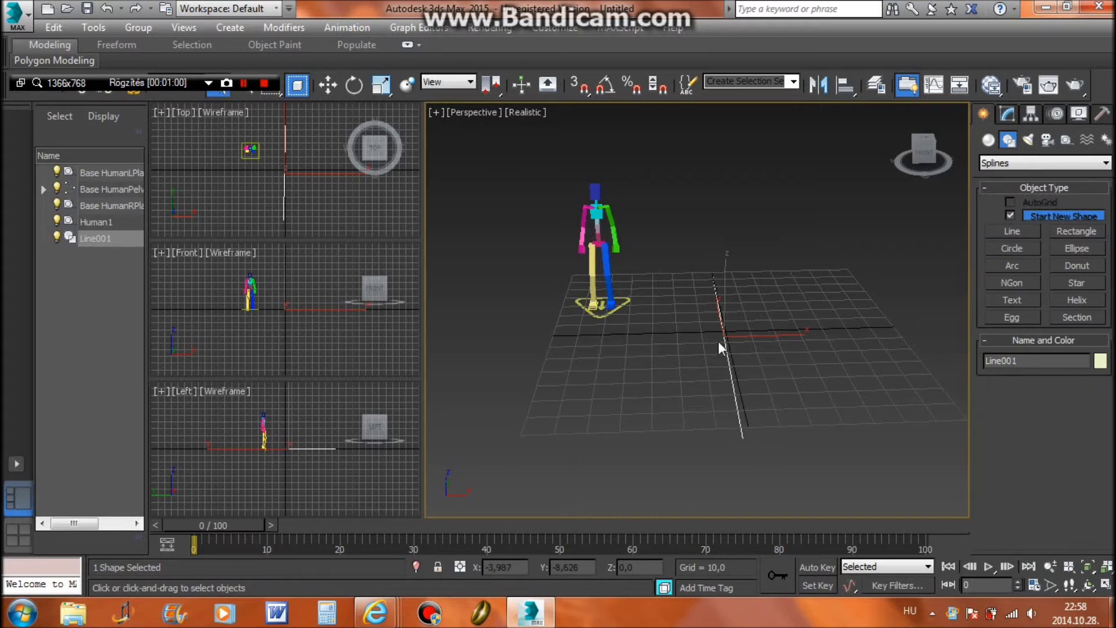
Step: Move Line001 to X 0, Y 0 using the Move transform fields
click(1010, 115)
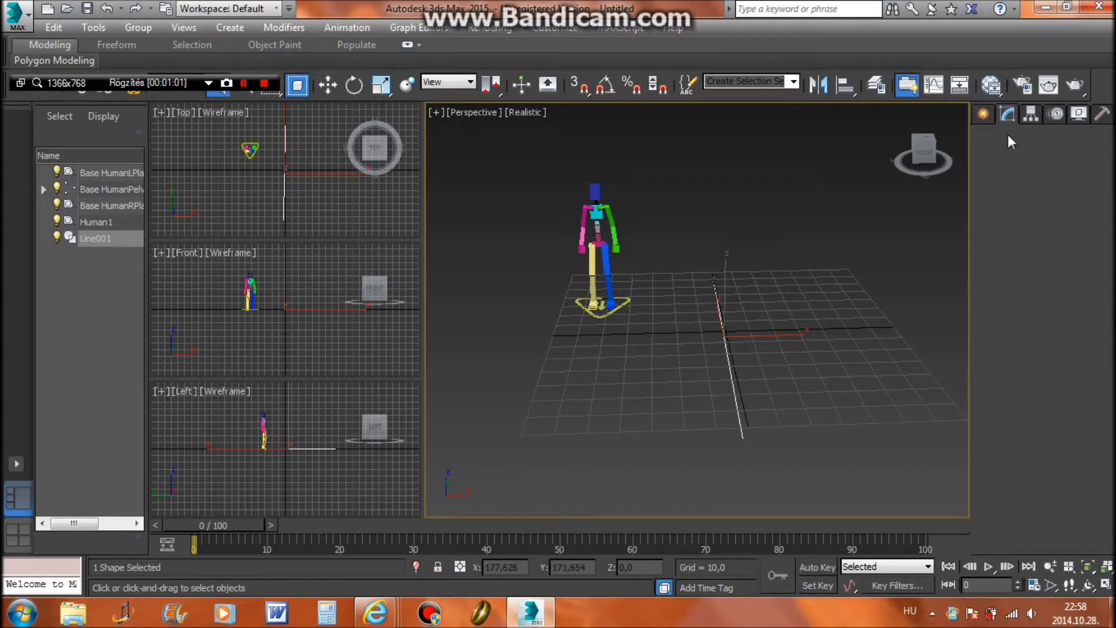
right_click(723, 387)
click(754, 413)
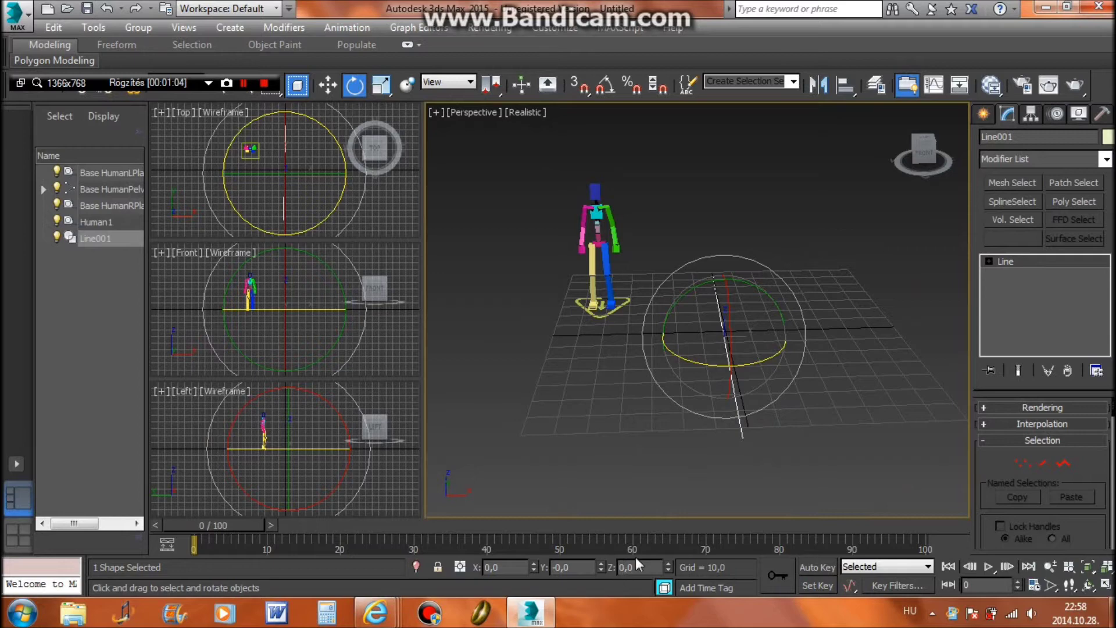
right_click(724, 336)
click(747, 353)
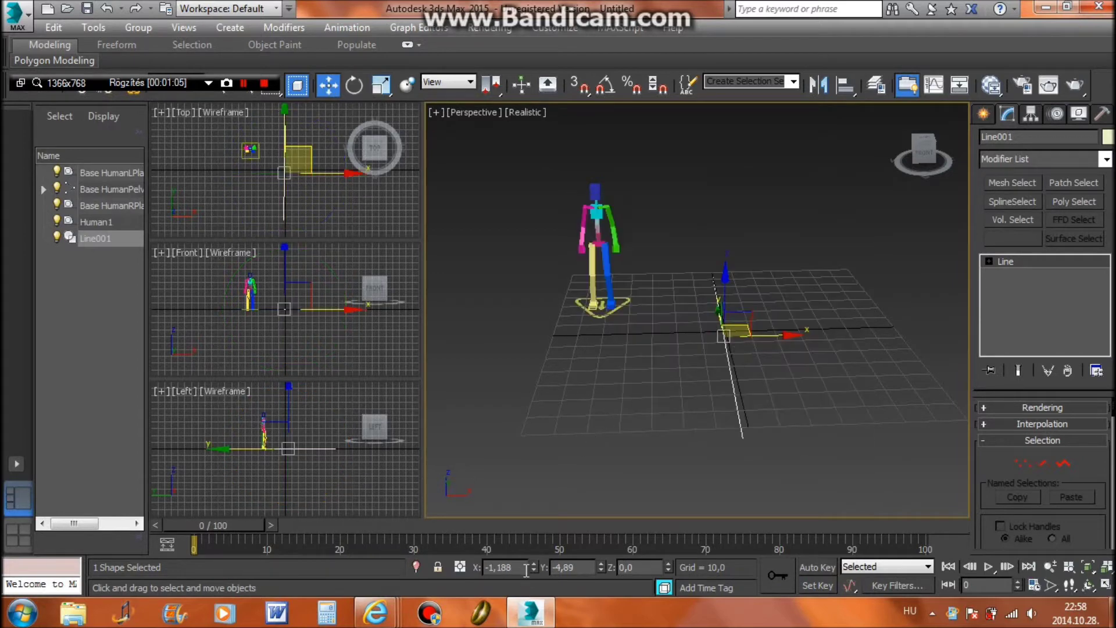
key(Tab)
text(0)
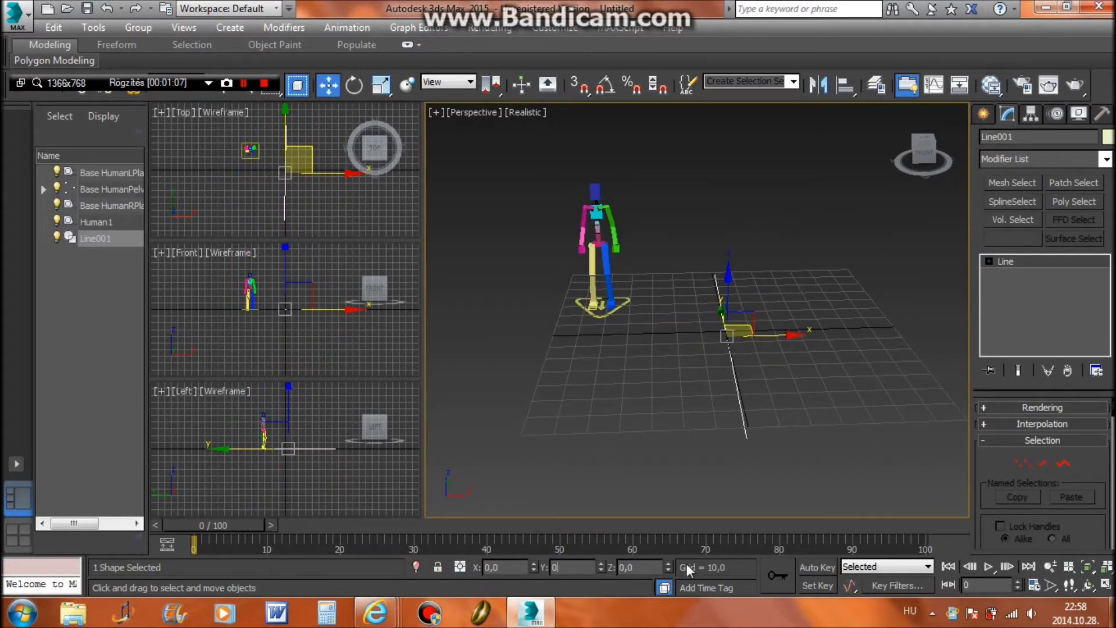
key(Tab)
mouse_move(710, 365)
alt+middle_down()
mouse_move(826, 374)
mouse_move(712, 374)
alt+middle_up()
right_click(763, 386)
key(Escape)
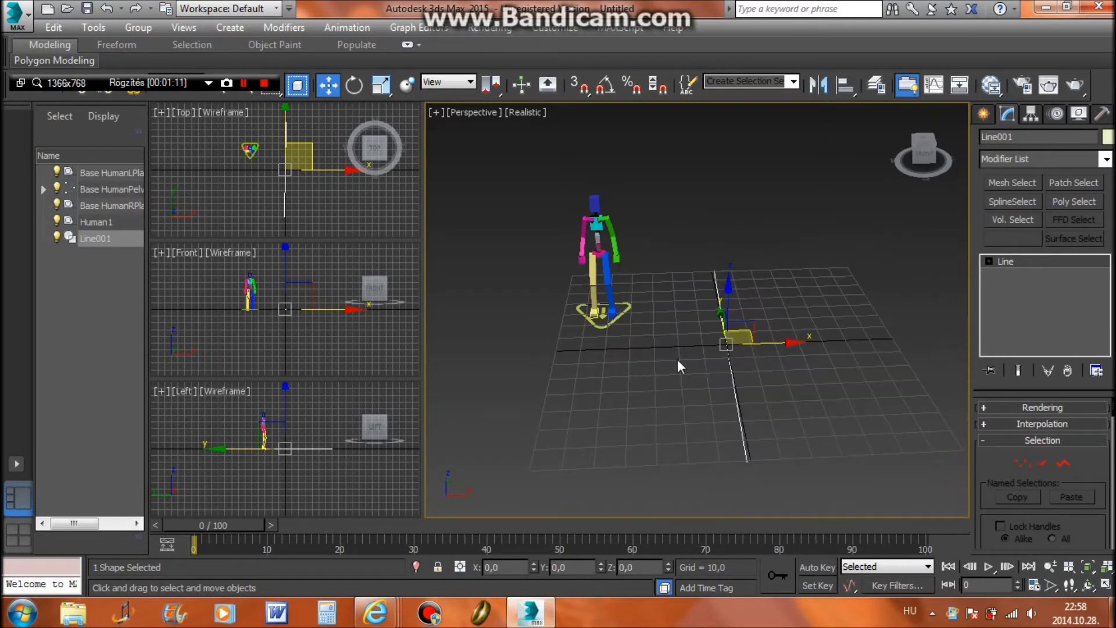
mouse_move(698, 353)
alt+middle_down()
mouse_move(739, 354)
mouse_move(648, 374)
alt+middle_up()
click(714, 371)
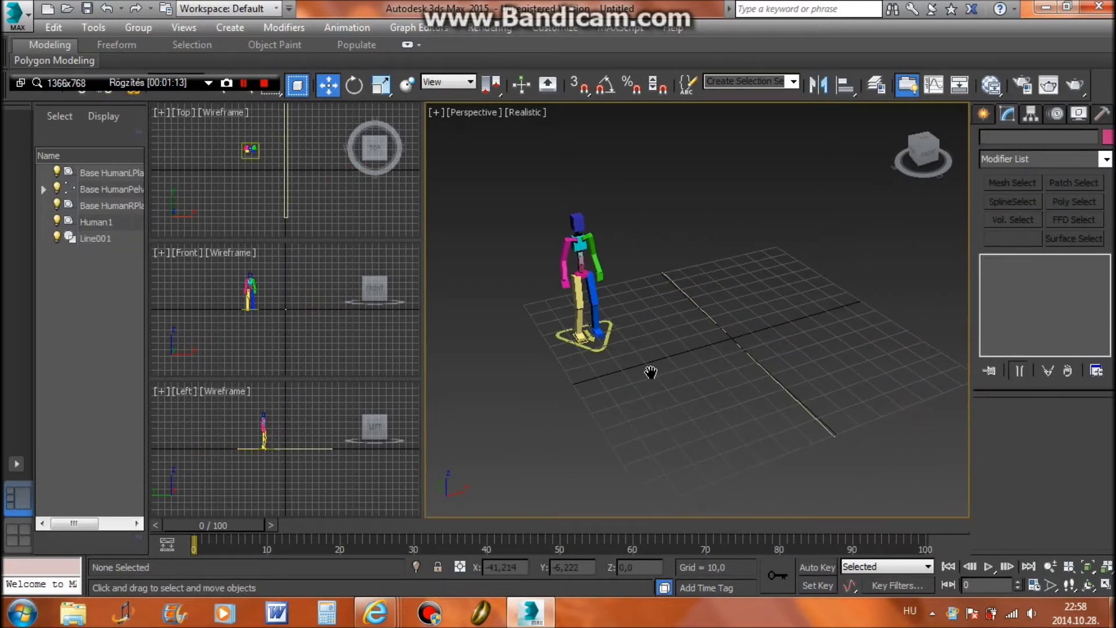
Step: Create a Dummy helper box beside the path line and switch to Move
click(1031, 114)
click(983, 114)
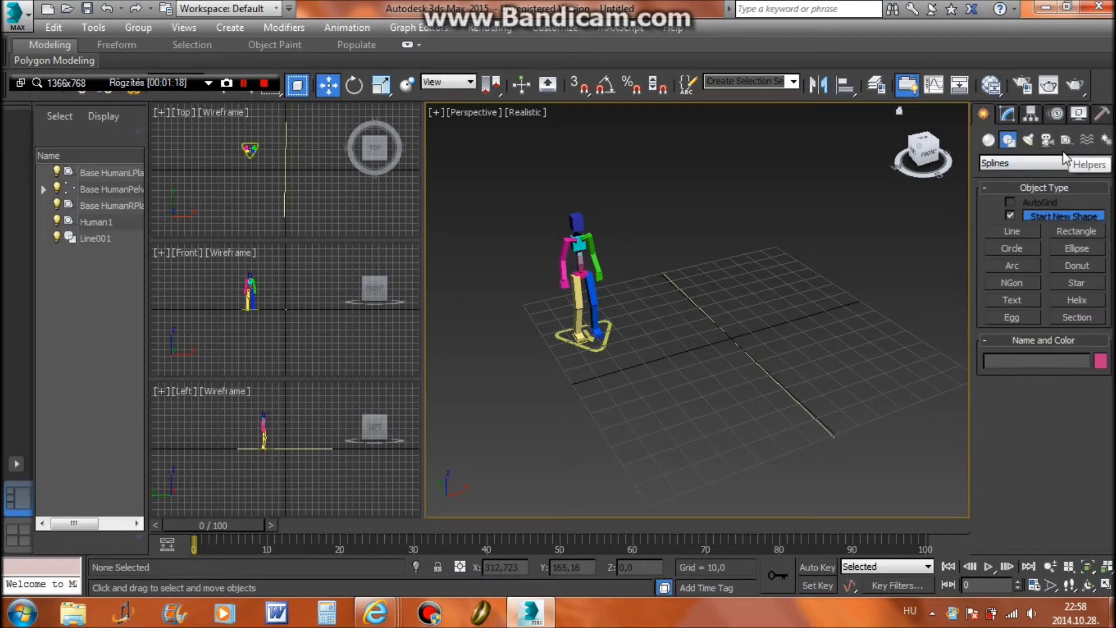
click(1067, 141)
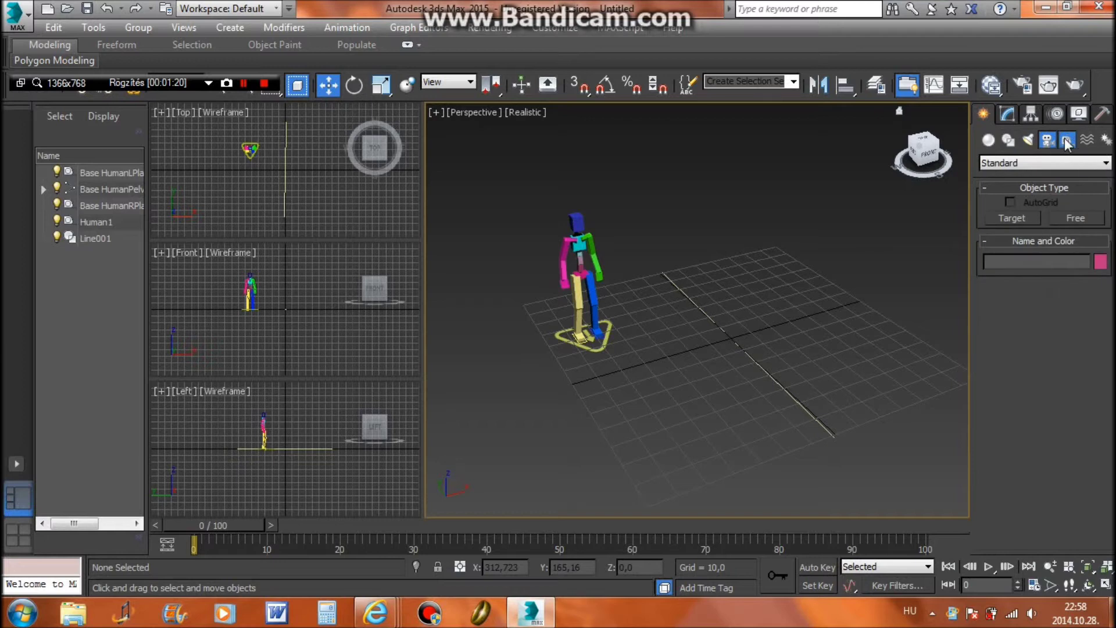
click(1035, 163)
click(1001, 176)
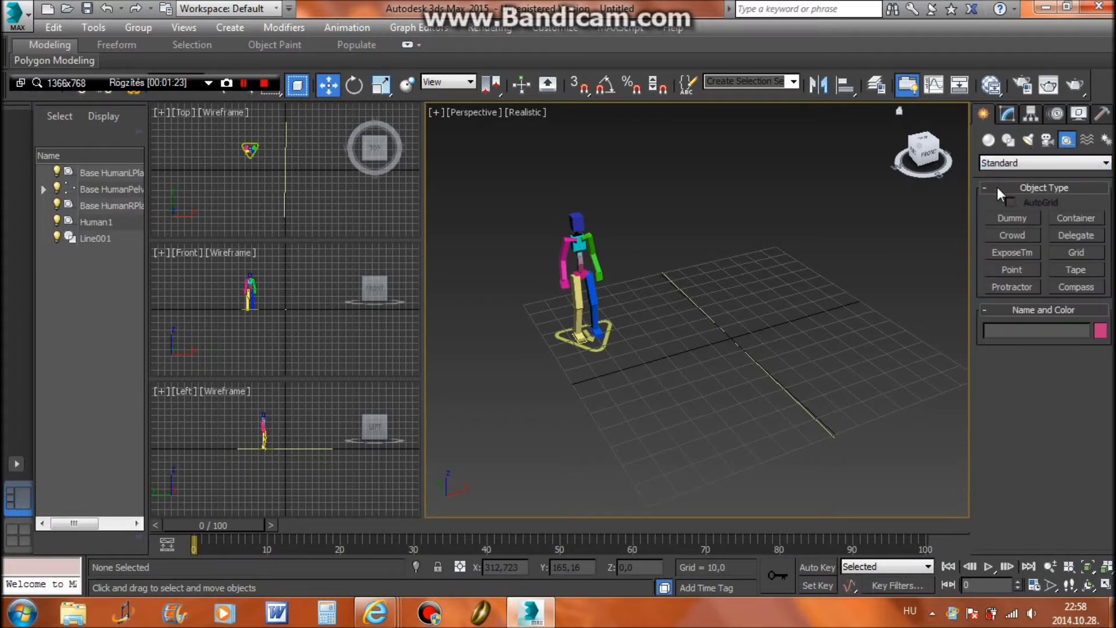
click(1011, 218)
mouse_move(753, 289)
mouse_down()
mouse_move(814, 272)
mouse_move(794, 275)
mouse_up()
key(w)
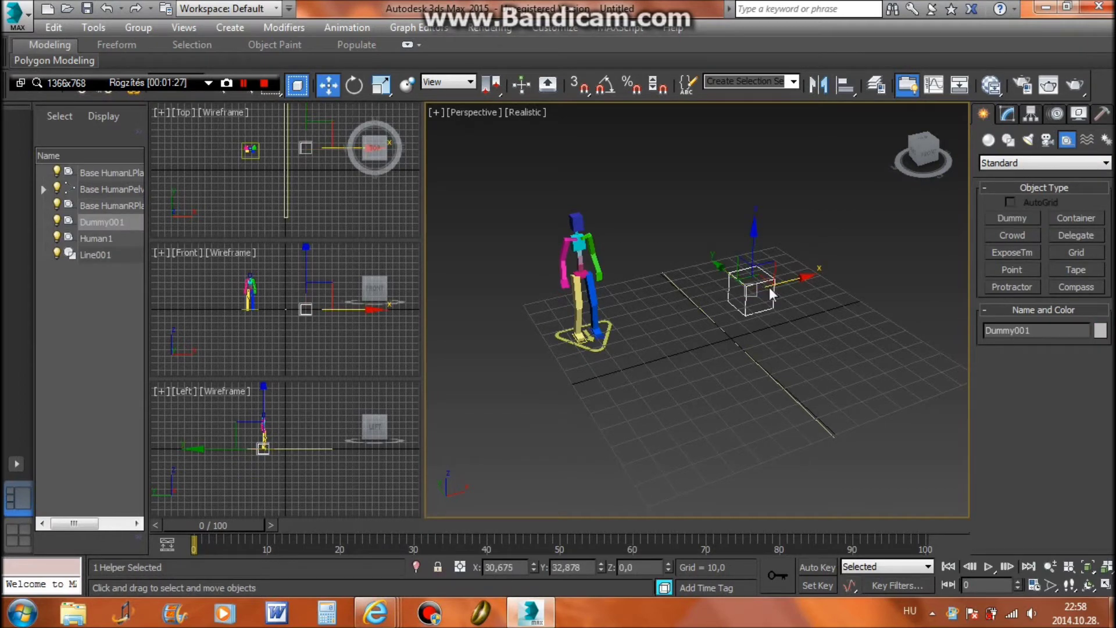
right_click(771, 294)
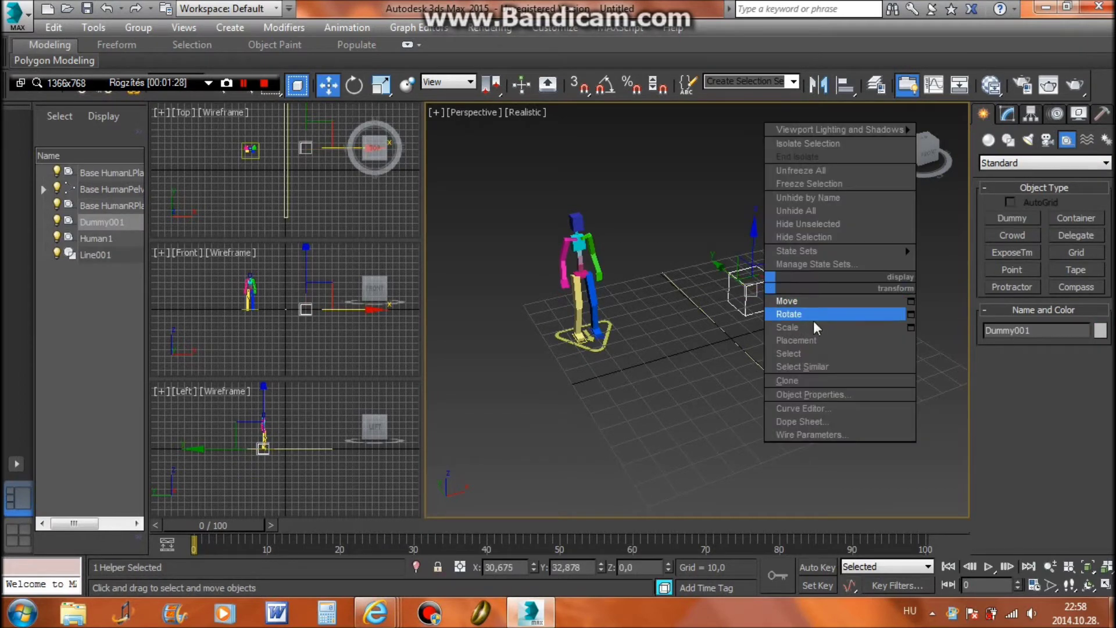
click(750, 286)
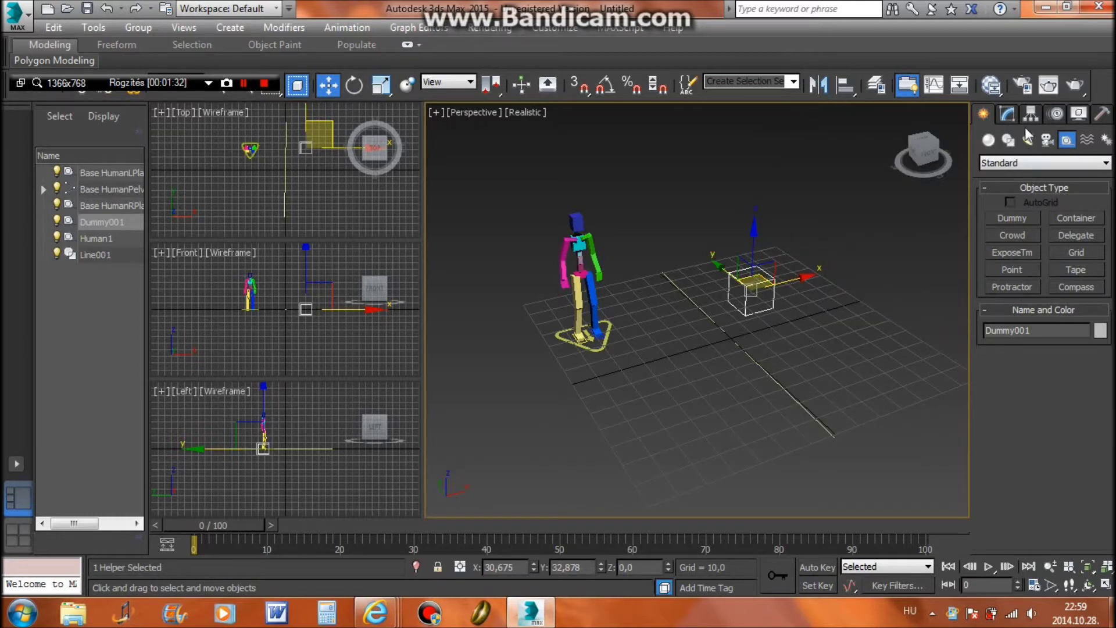
Step: Assign a Path Constraint as Dummy001's position controller in the Motion panel
click(1008, 114)
click(1057, 114)
click(1071, 282)
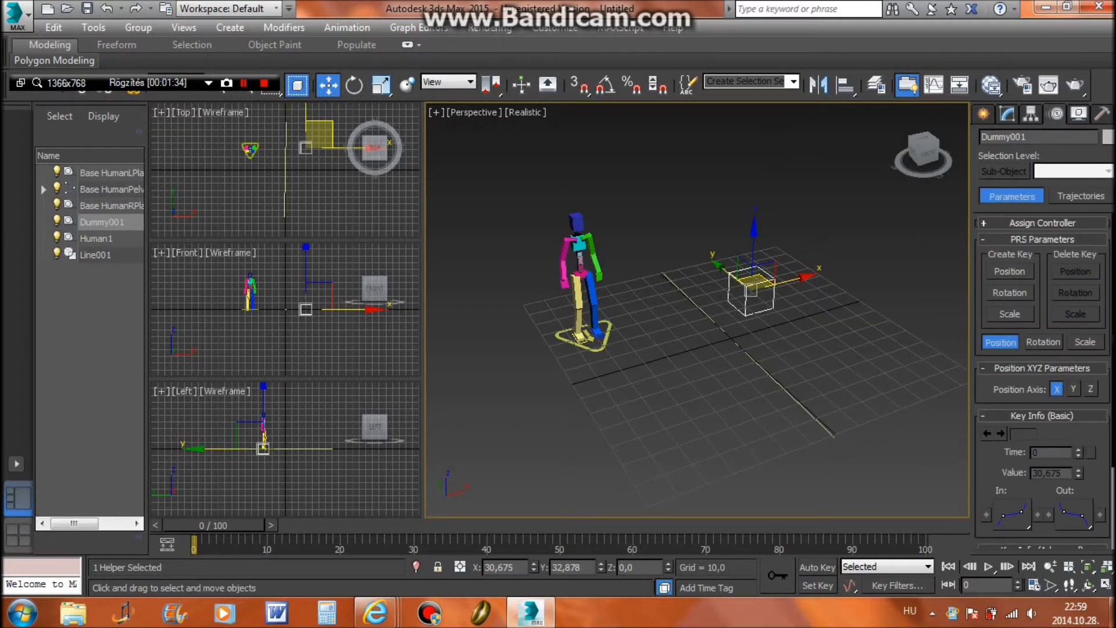
click(1038, 222)
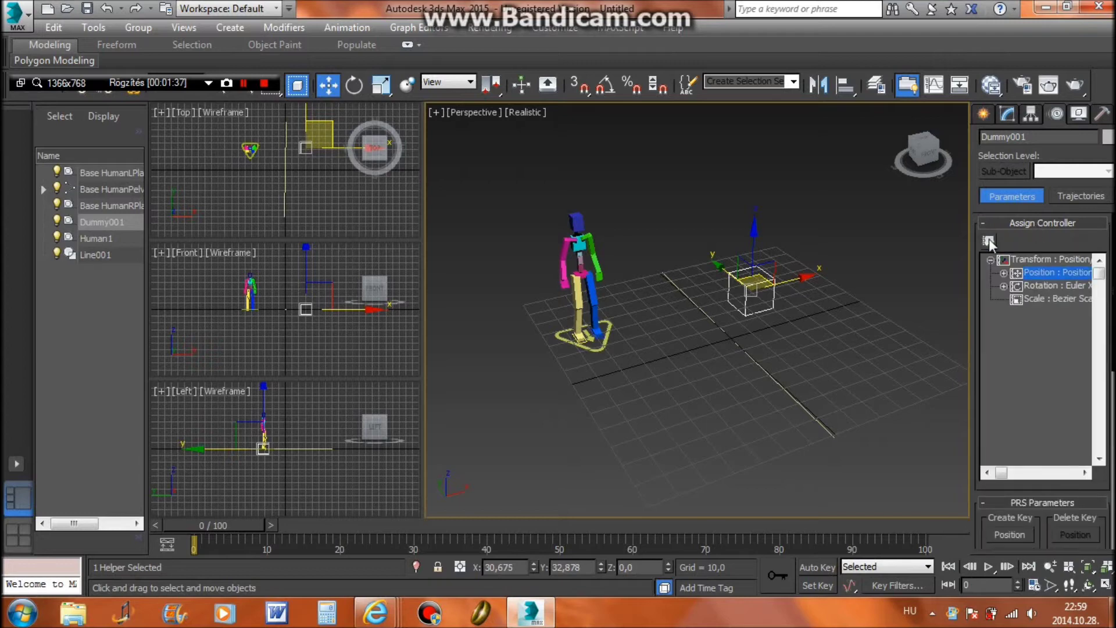
click(989, 241)
click(500, 230)
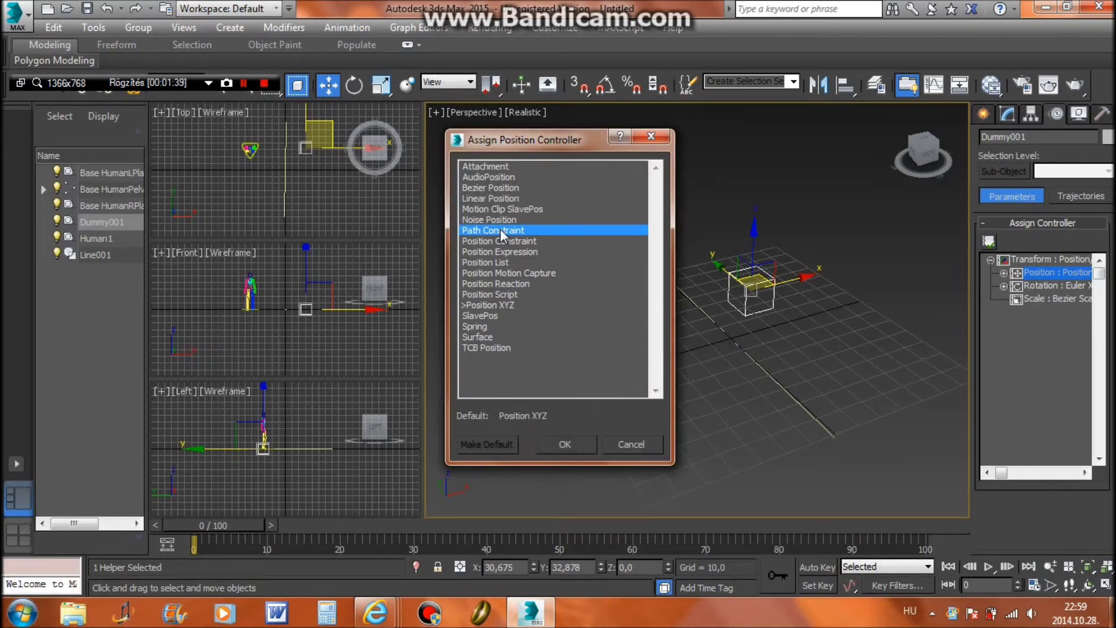
click(565, 445)
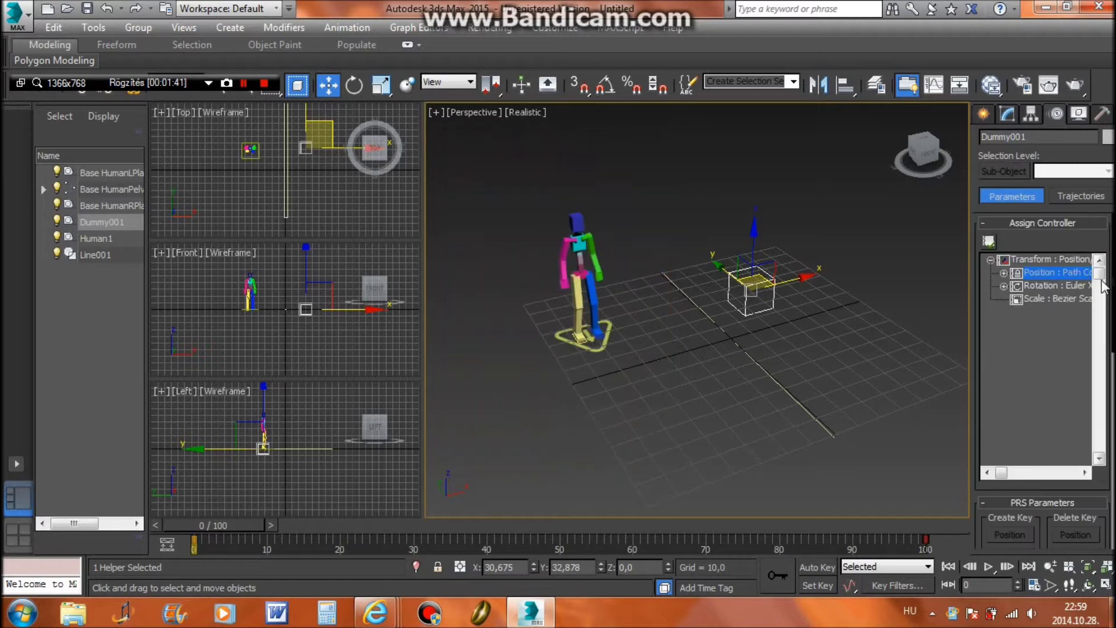
Step: Add Line001 as Dummy001's path, then select the rig's ribcage
scroll(1055, 397, down, 3)
scroll(1056, 397, down, 2)
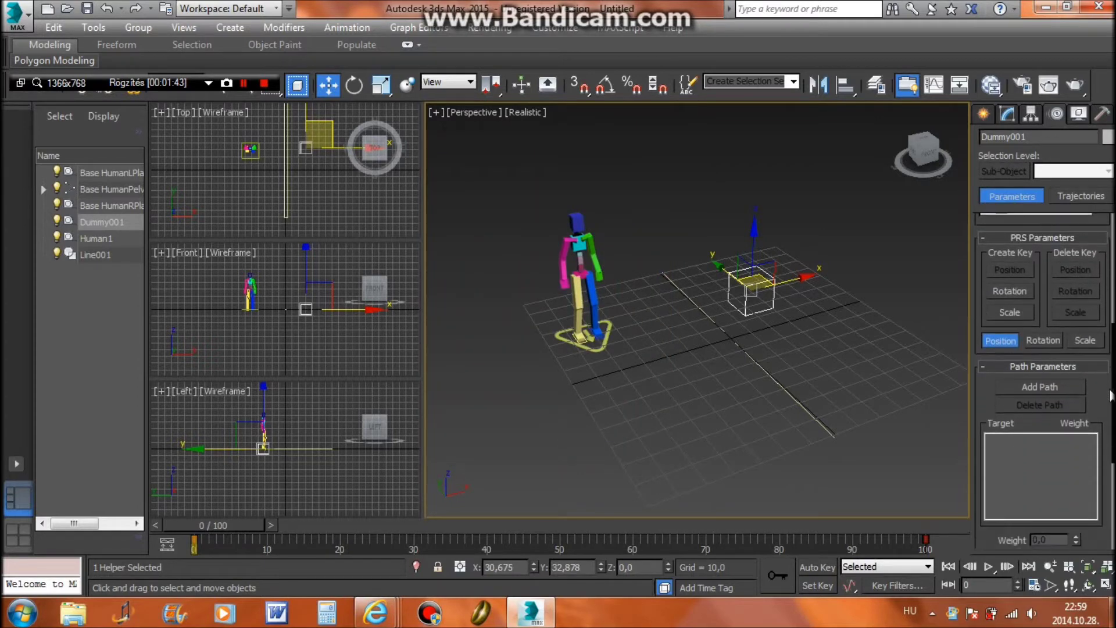
click(1055, 397)
click(706, 317)
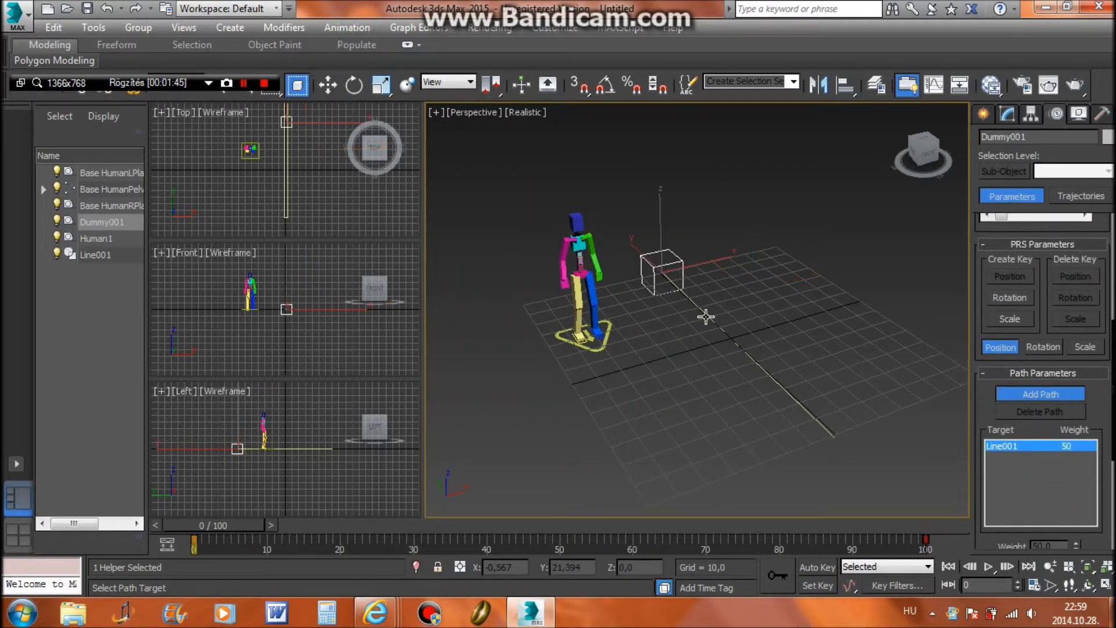
mouse_move(649, 275)
middle_down()
mouse_move(663, 278)
mouse_move(590, 265)
middle_up()
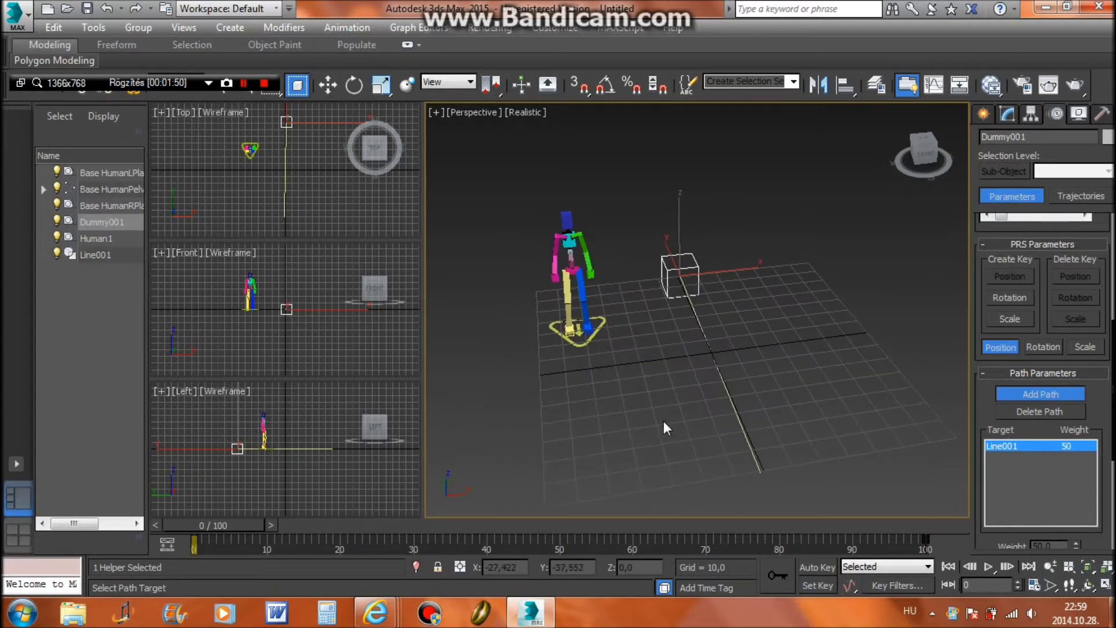
key(w)
click(568, 245)
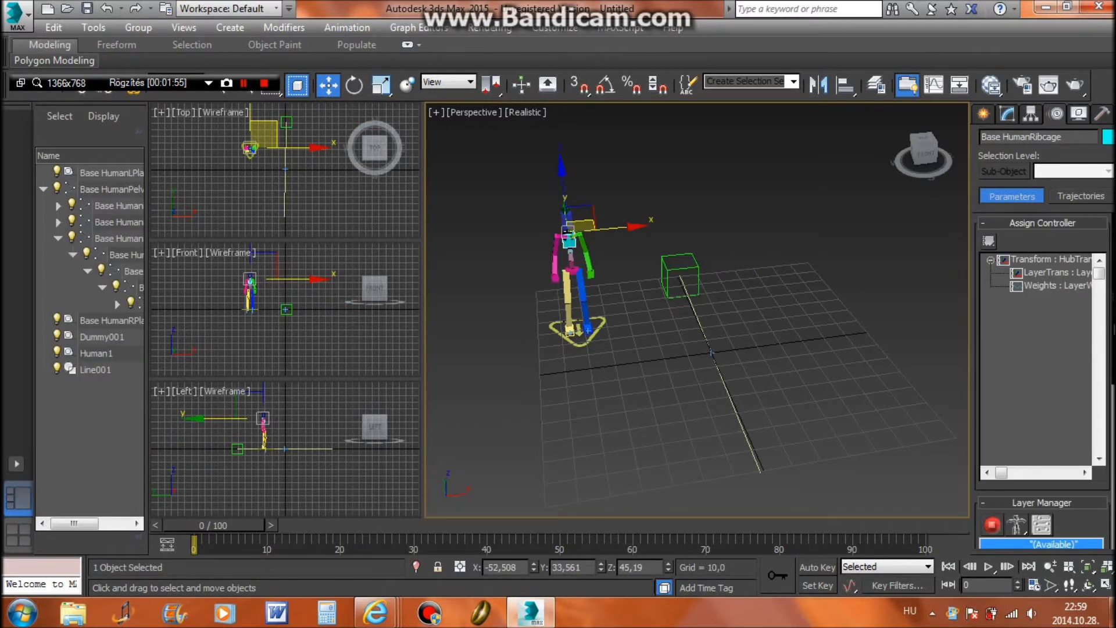
Step: Add a CATMotion layer, delete the Animation Layer, and open the CATMotion editor
scroll(1058, 491, down, 5)
drag(983, 458, 1005, 533)
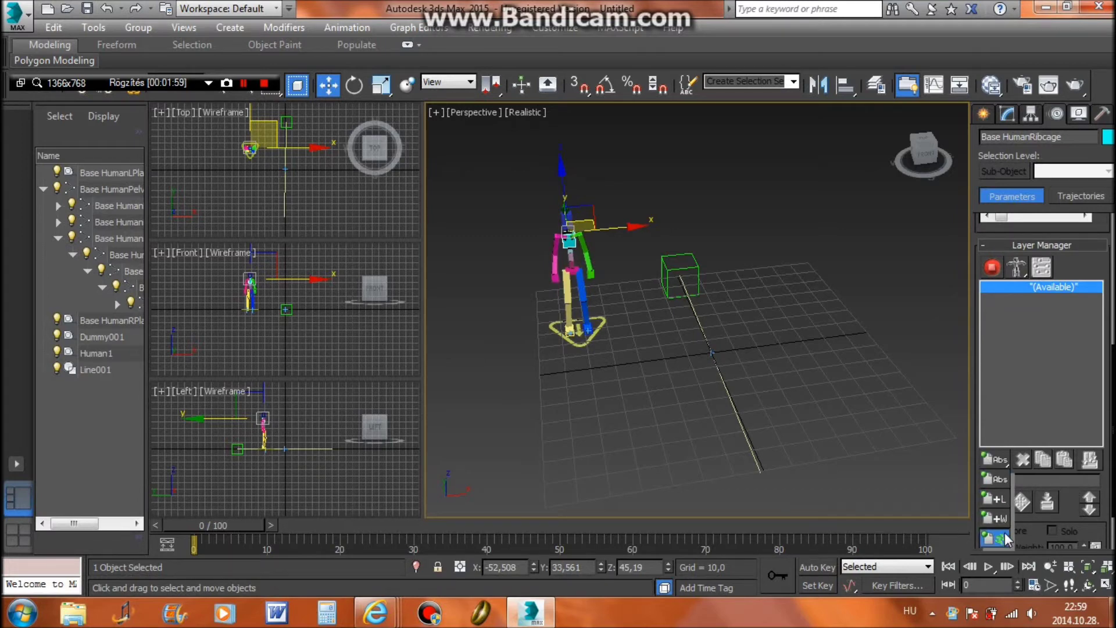
mouse_move(1004, 534)
mouse_down()
mouse_move(1000, 459)
mouse_move(1004, 486)
mouse_up()
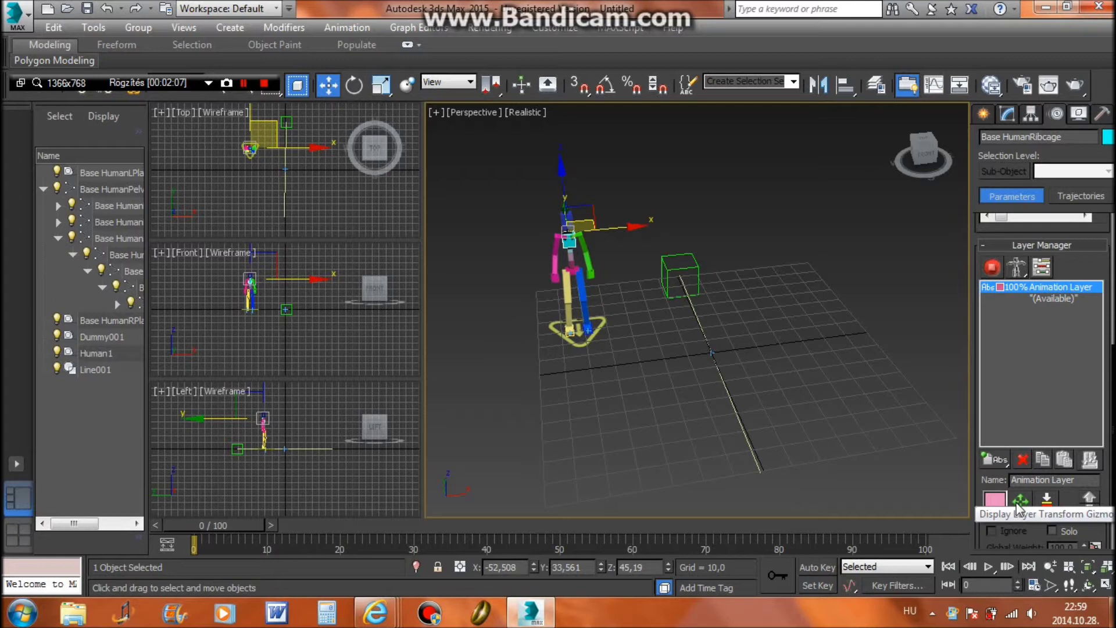
drag(993, 457, 998, 542)
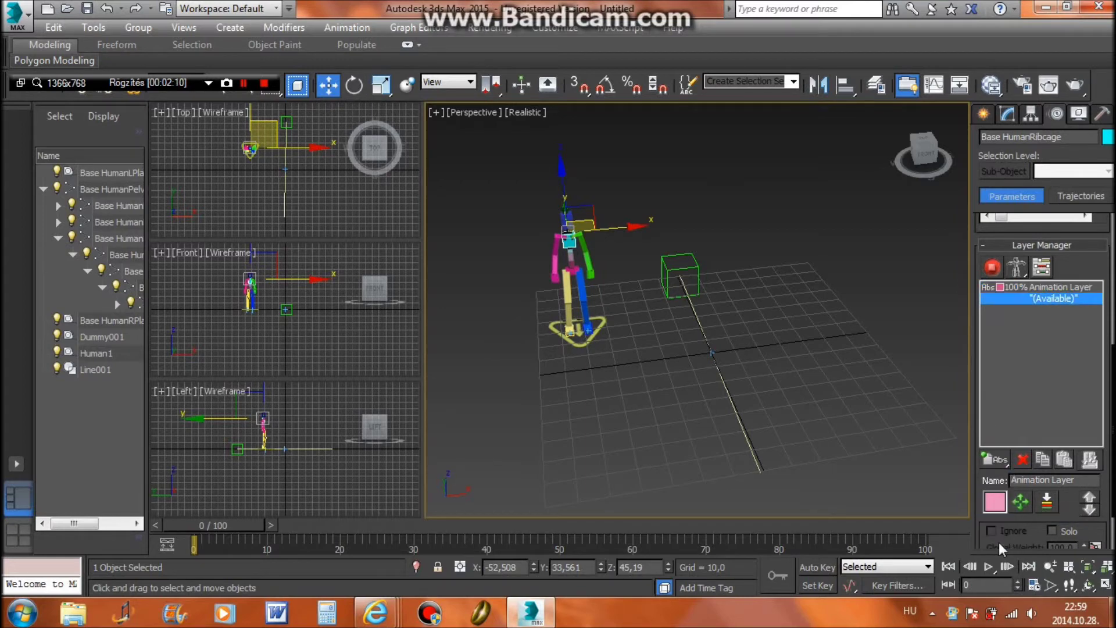
click(1022, 460)
click(1004, 288)
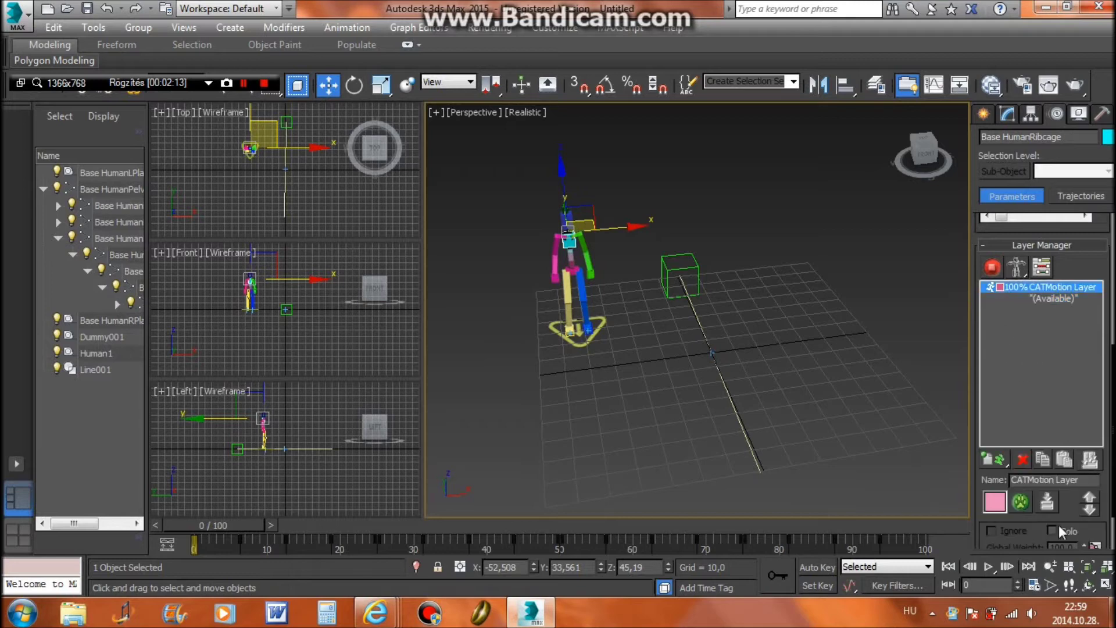
click(1022, 502)
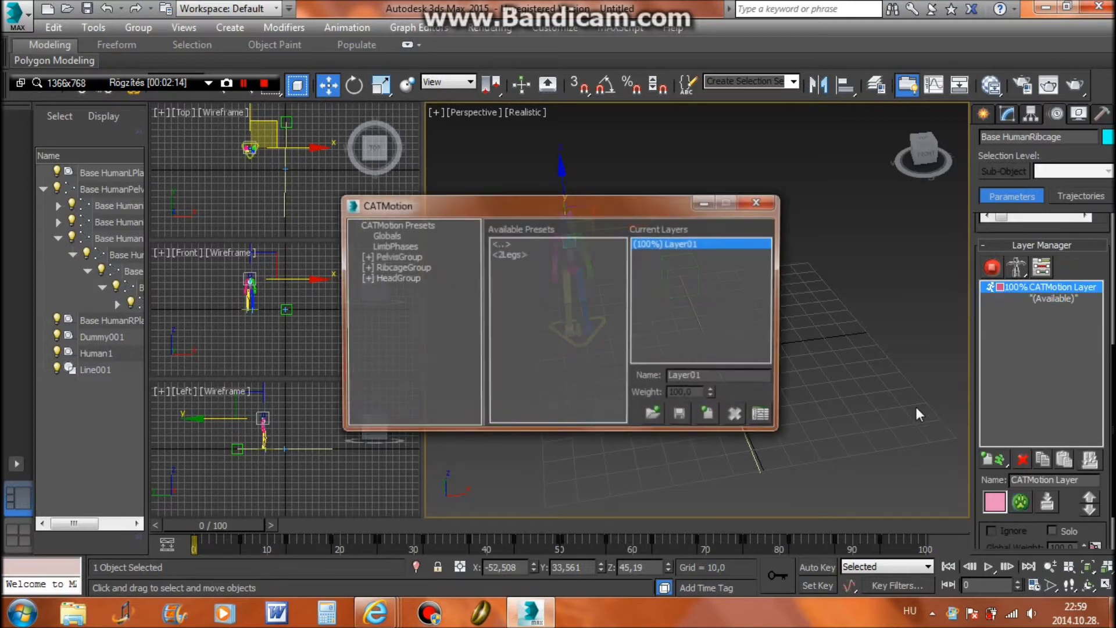
Step: Set CATMotion Globals to Walk On Path Node using Dummy001, then close the window
click(380, 235)
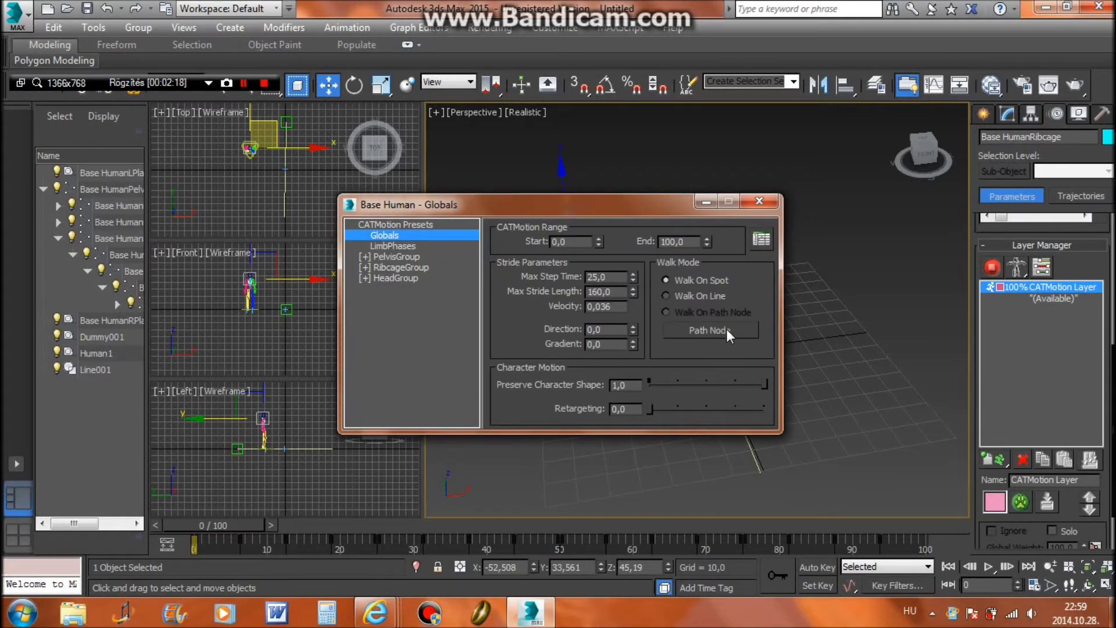
drag(660, 205, 377, 217)
click(427, 341)
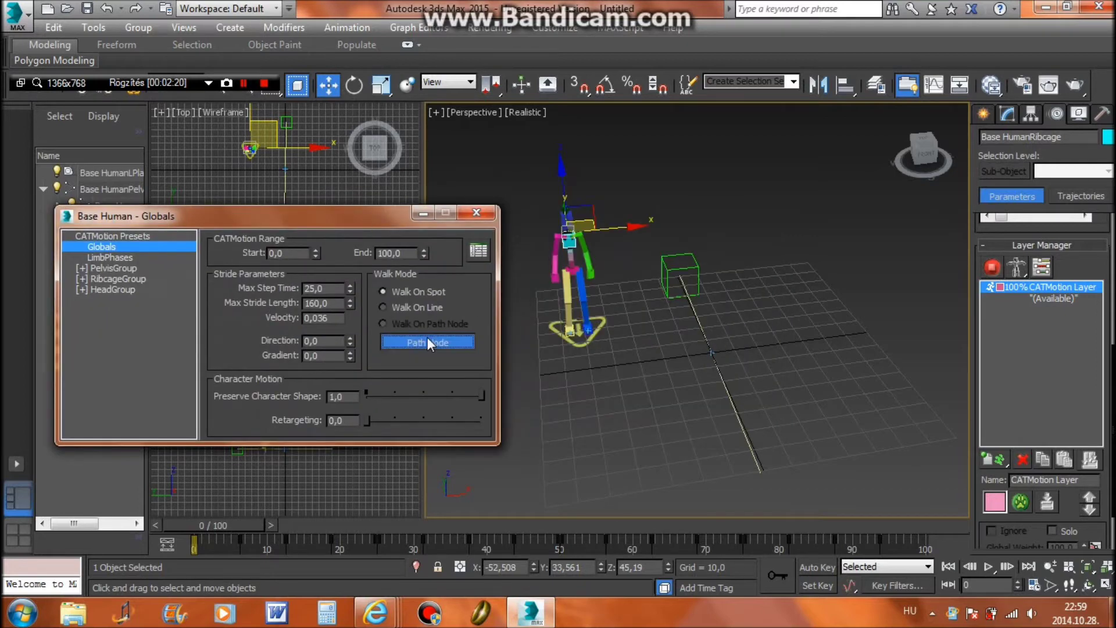
click(673, 266)
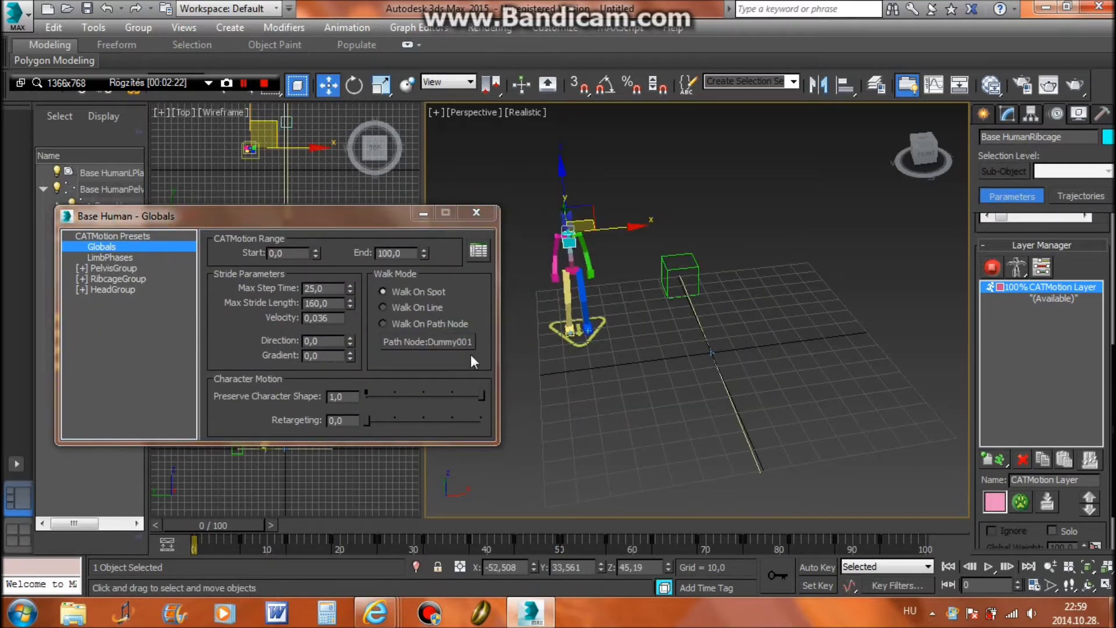
click(383, 323)
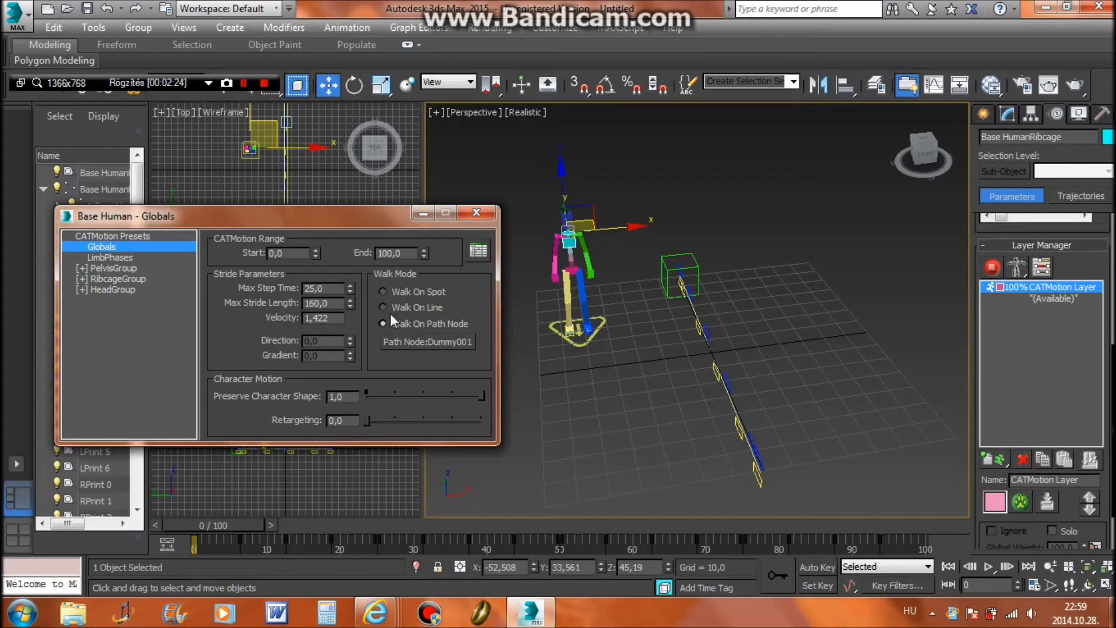
drag(411, 217, 570, 224)
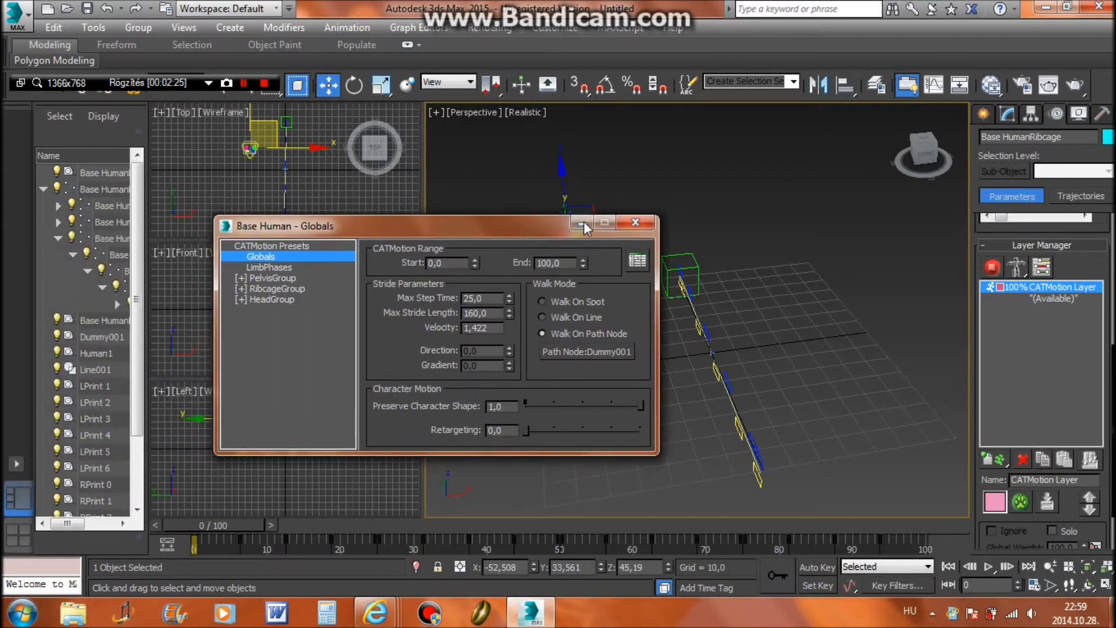
click(592, 223)
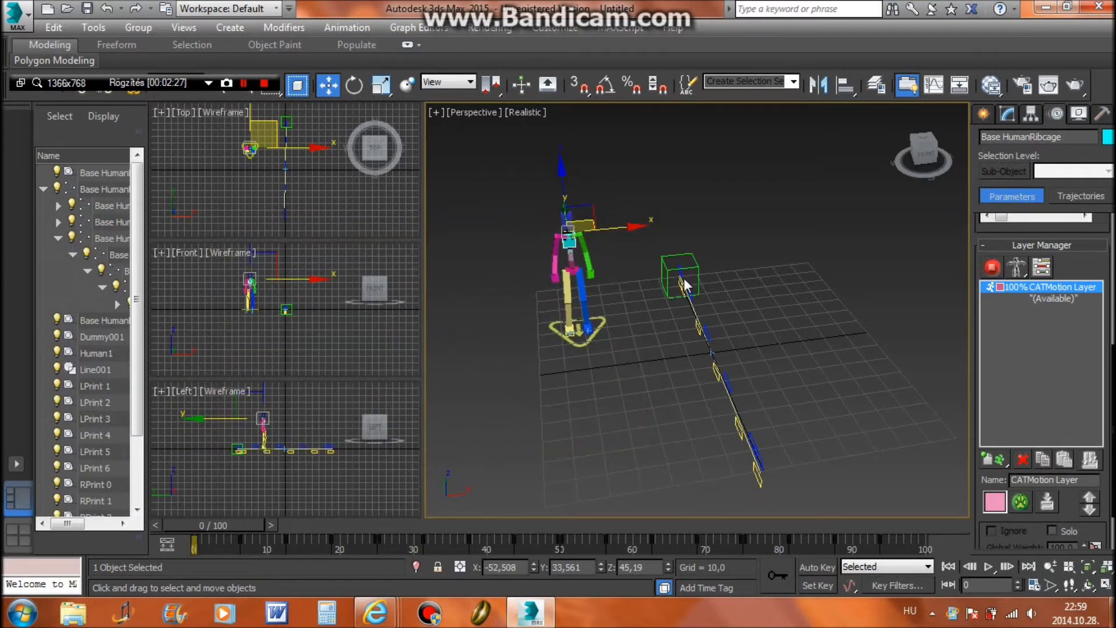
Step: Switch the CAT layer to animation mode and start rotating Dummy001
click(995, 268)
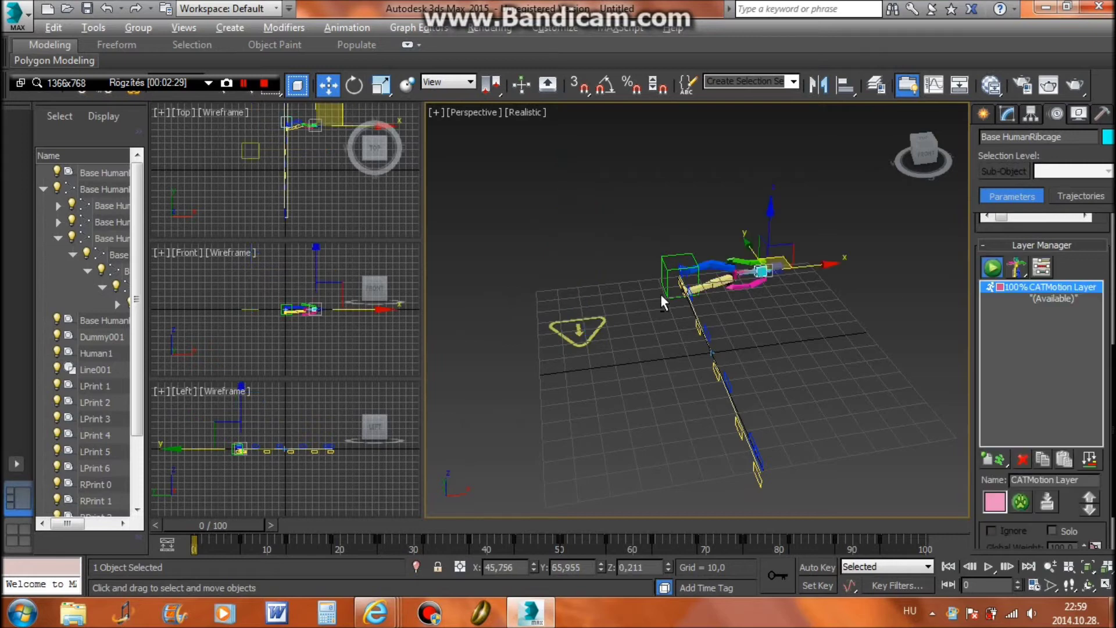
click(669, 277)
right_click(669, 277)
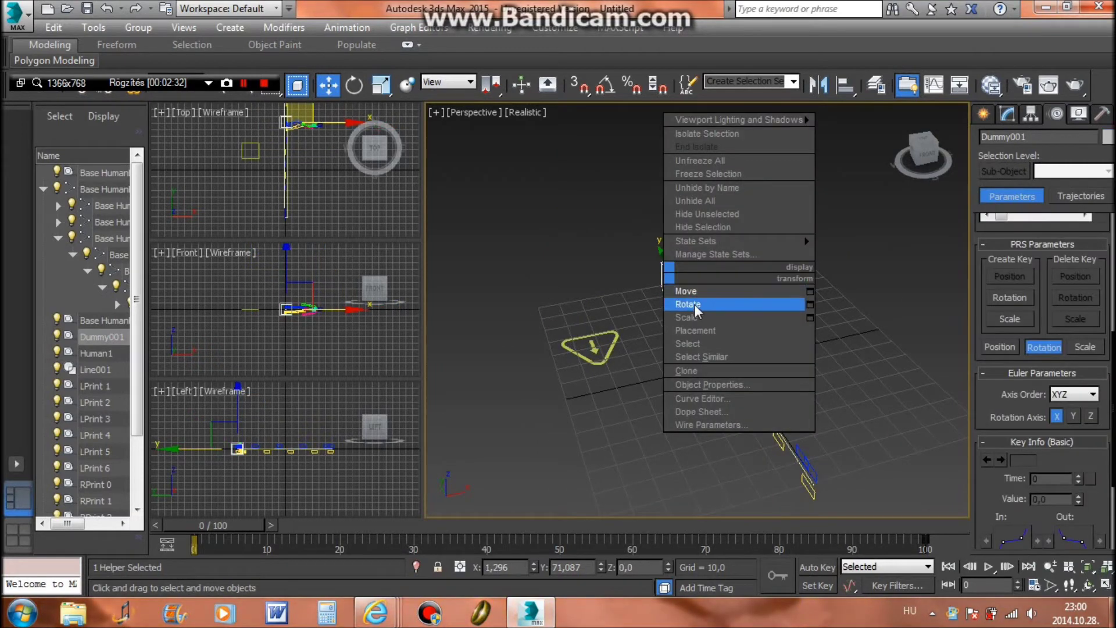
click(698, 304)
drag(673, 234, 460, 338)
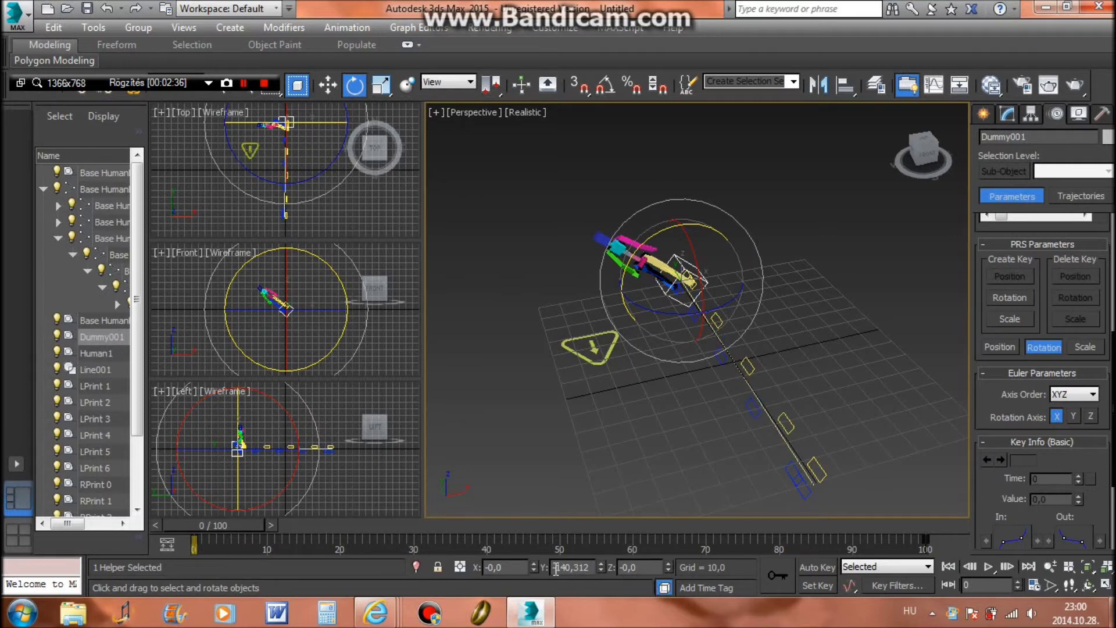
Step: Enter Dummy001's rotation values (X -180, Y -90) so the rig stands upright
text(0)
key(Return)
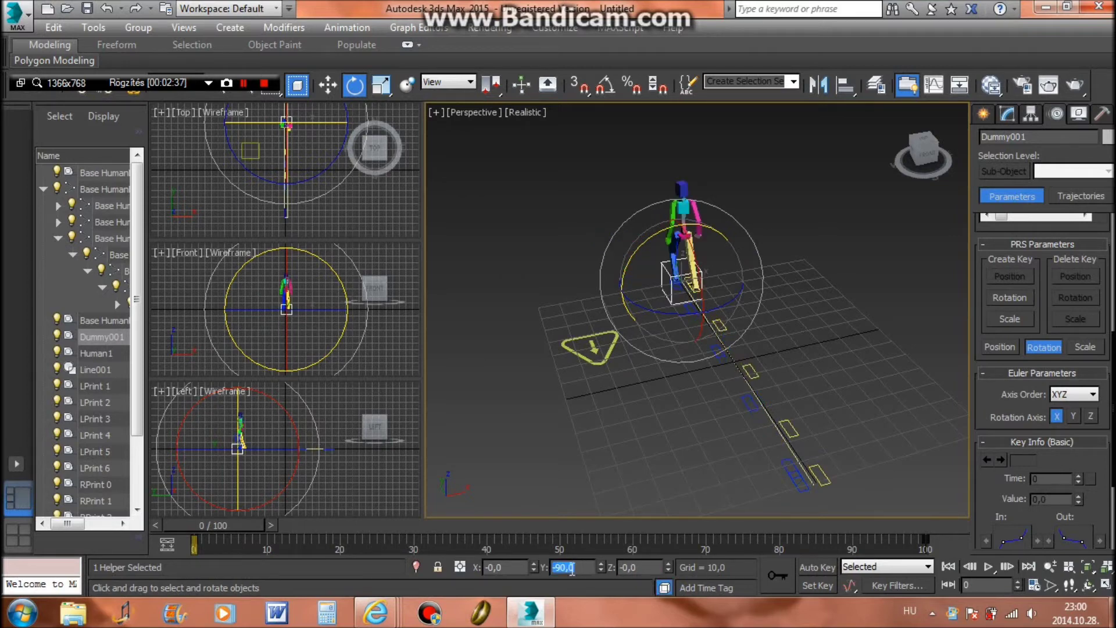
text(90)
key(Return)
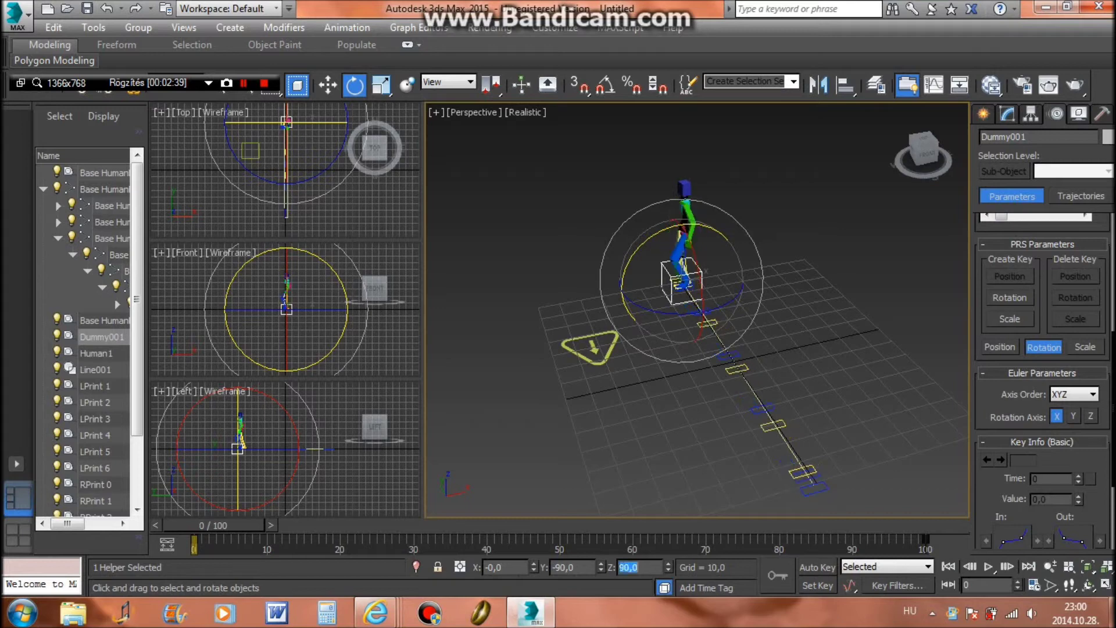
text(180)
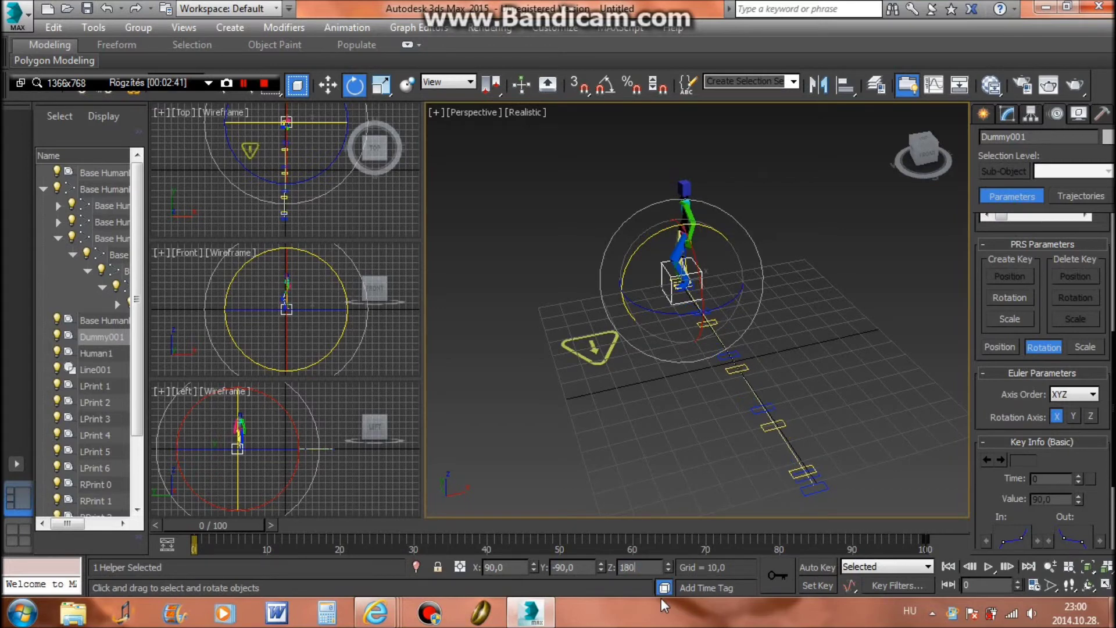
key(Return)
Step: Play Human1's walk along the path, stop at frame 2, and open Time Configuration
mouse_move(703, 375)
alt+middle_down()
mouse_move(634, 335)
mouse_move(750, 448)
alt+middle_up()
click(988, 567)
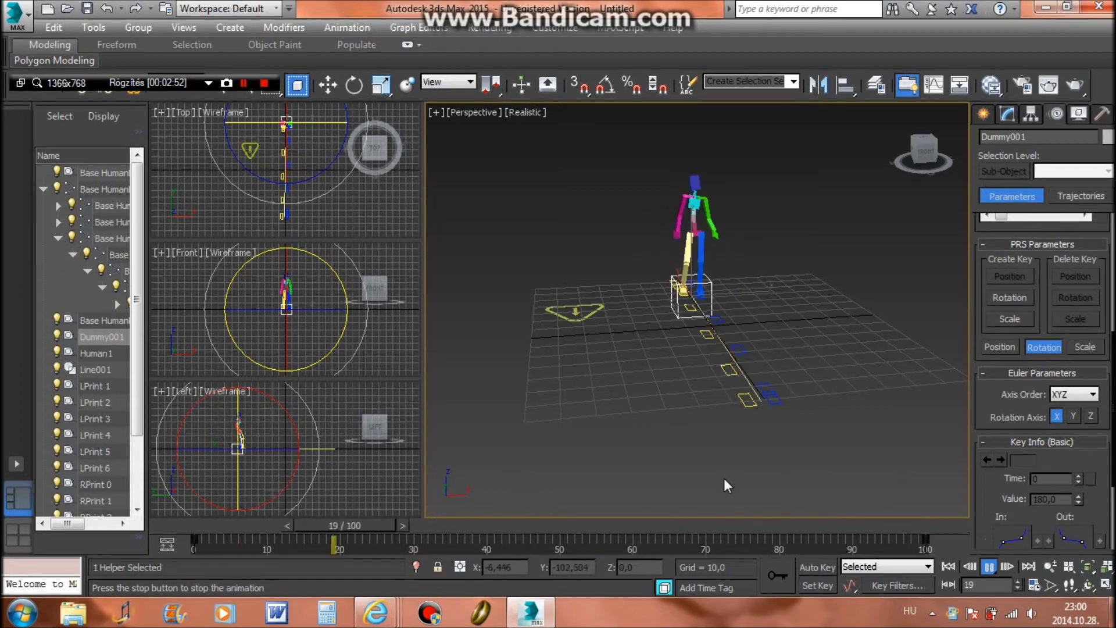
drag(641, 532, 209, 525)
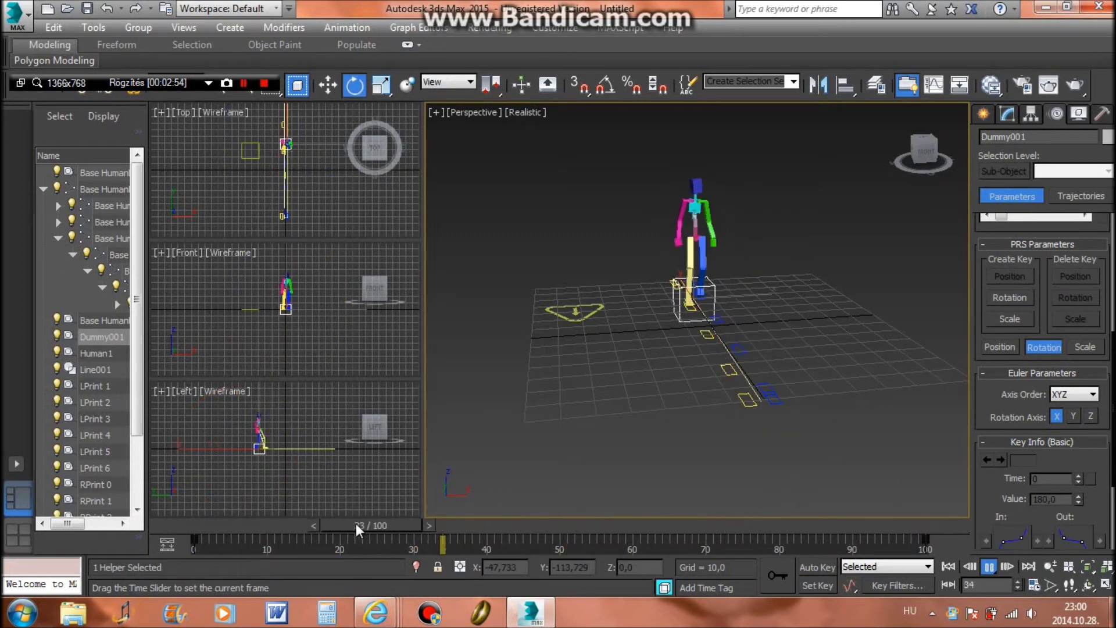
key(e)
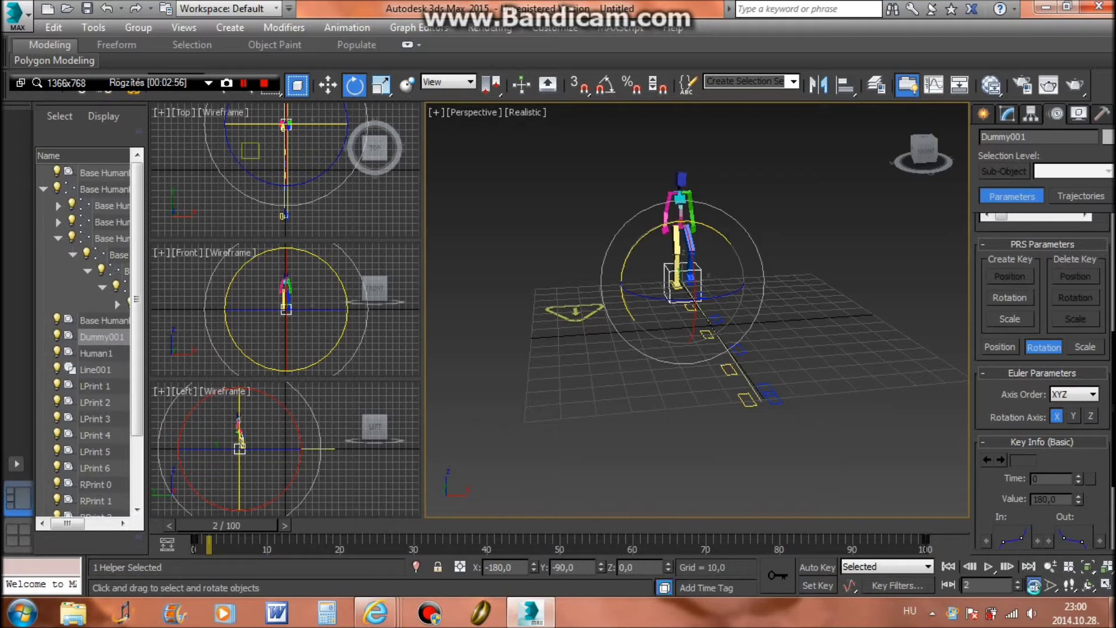
click(1034, 586)
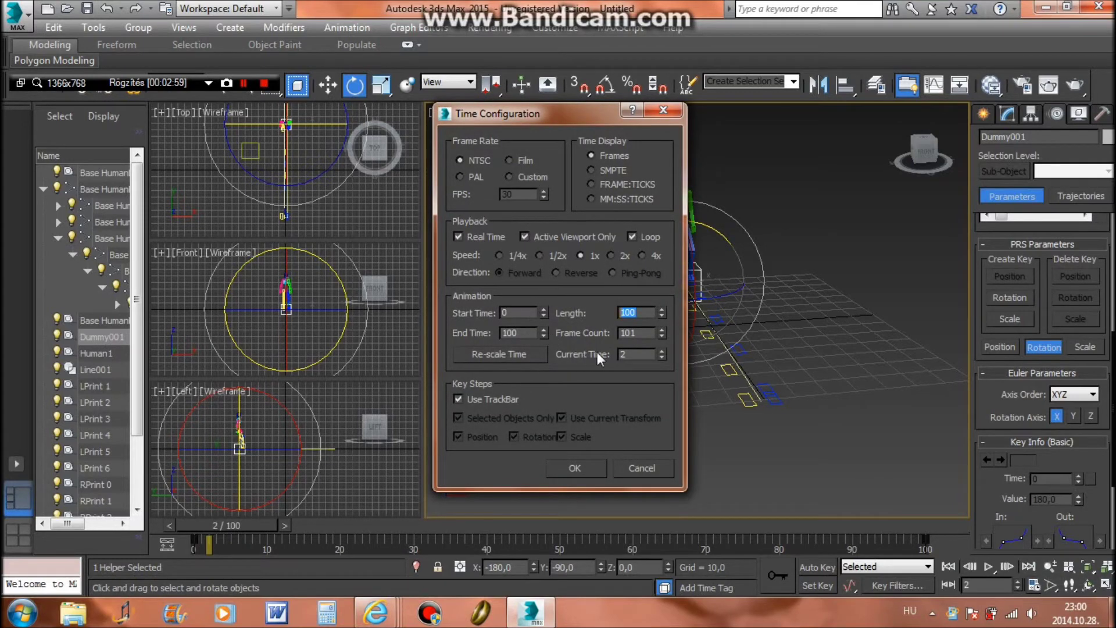
Step: Set the animation length to 300 frames and play the walk once
text(300)
click(559, 472)
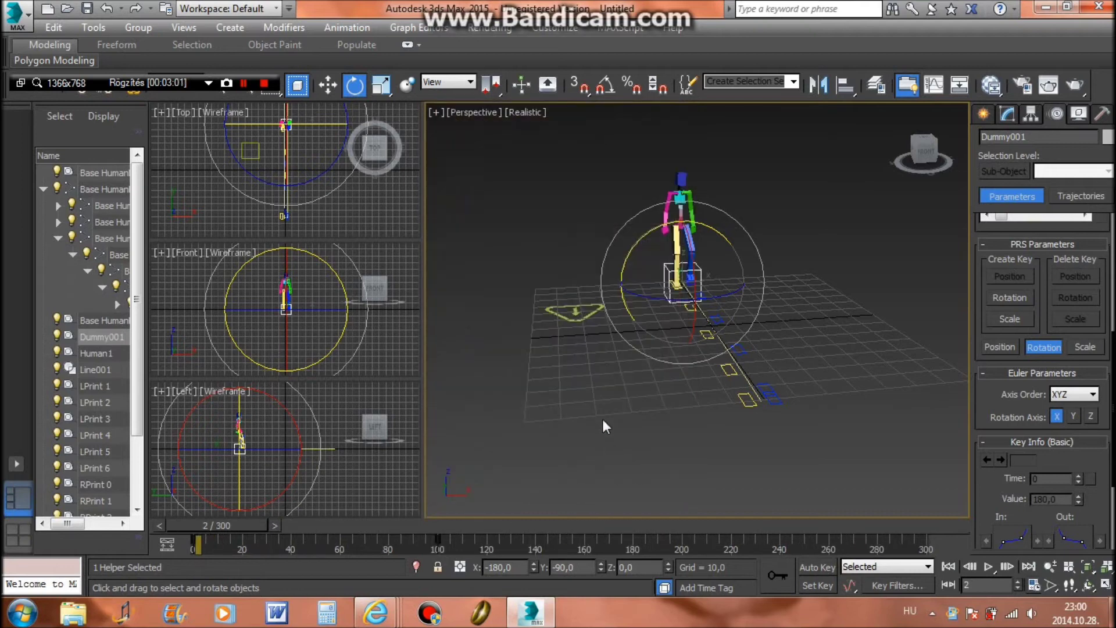
click(996, 570)
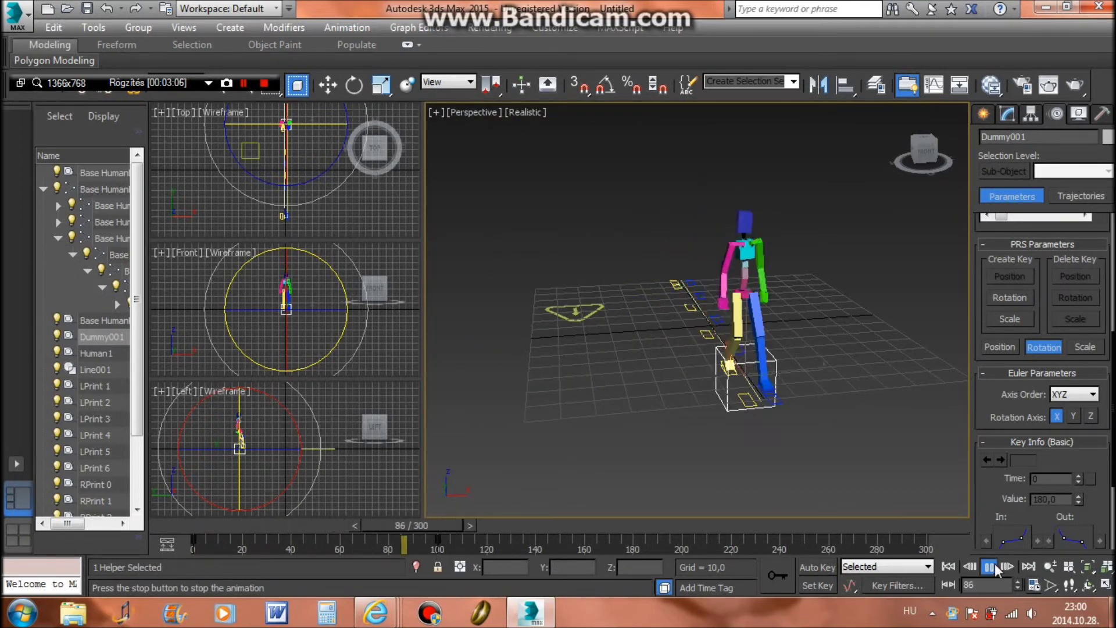
click(995, 570)
Step: Orbit around the rig, replay the walk, then scrub back to frame 4
drag(528, 525, 456, 532)
key(e)
mouse_move(678, 418)
alt+middle_down()
mouse_move(705, 359)
mouse_move(818, 373)
mouse_move(779, 349)
mouse_move(702, 332)
alt+middle_up()
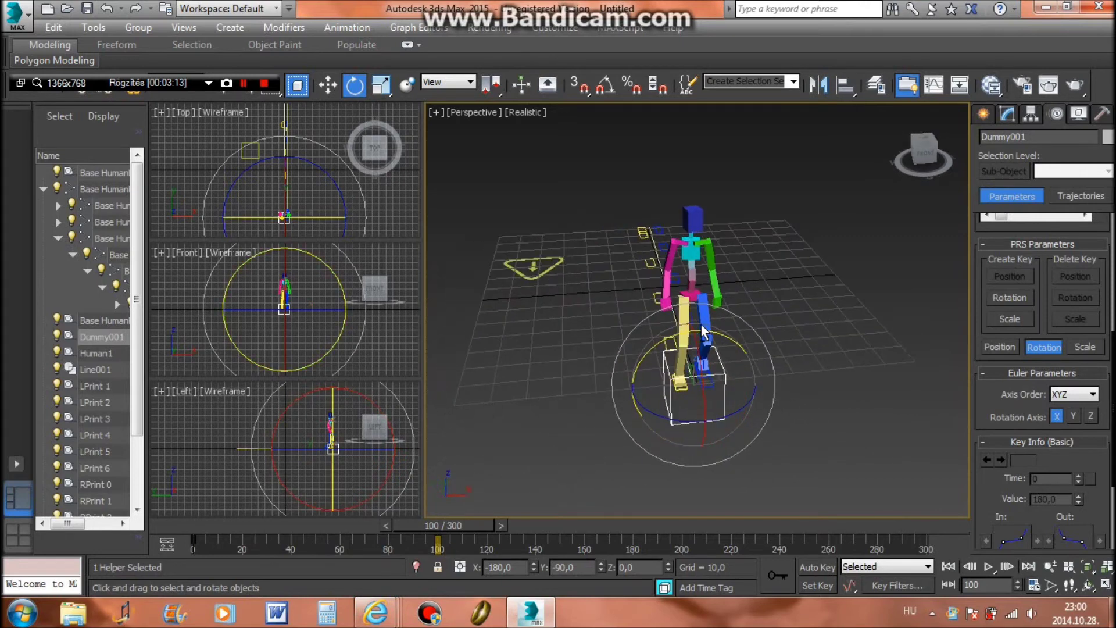
click(990, 567)
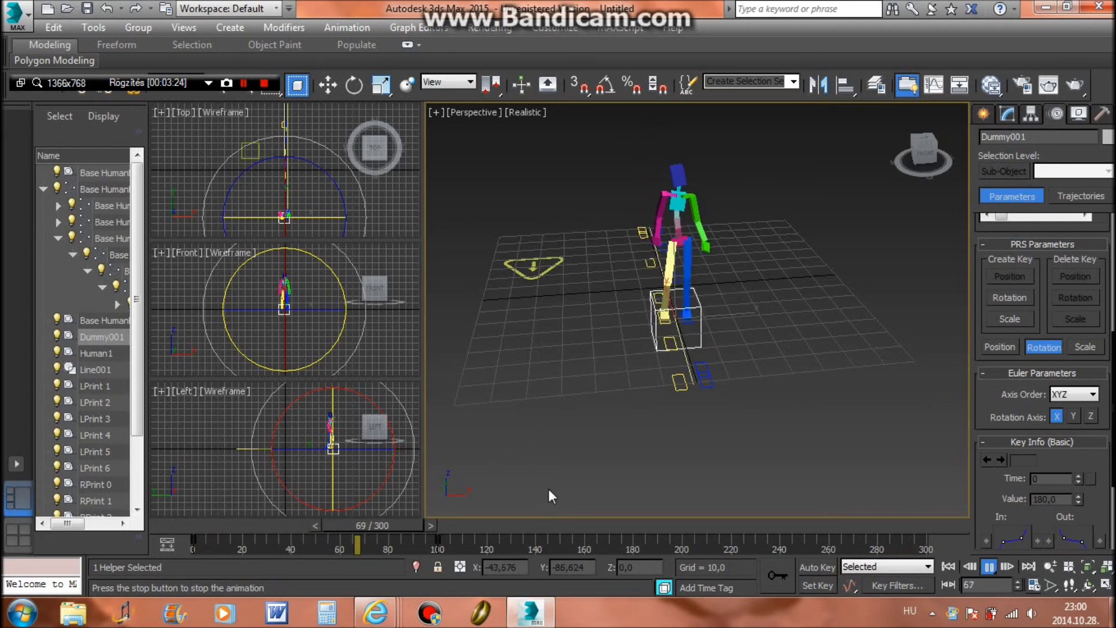
drag(488, 532, 228, 542)
key(e)
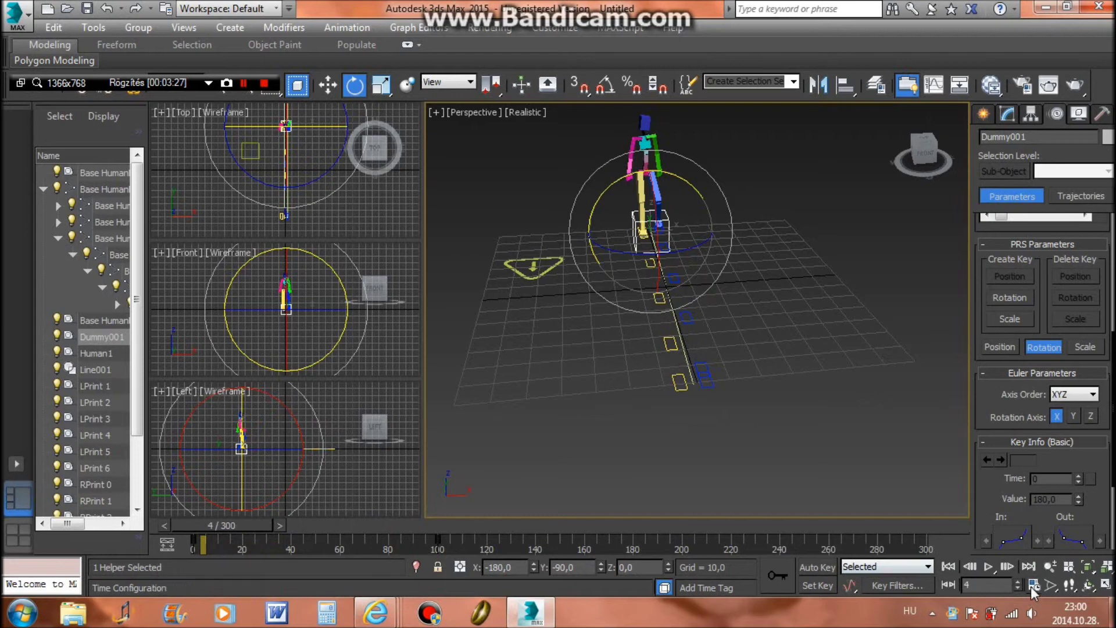
Step: Shorten the animation length to 100 frames in Time Configuration
click(1035, 585)
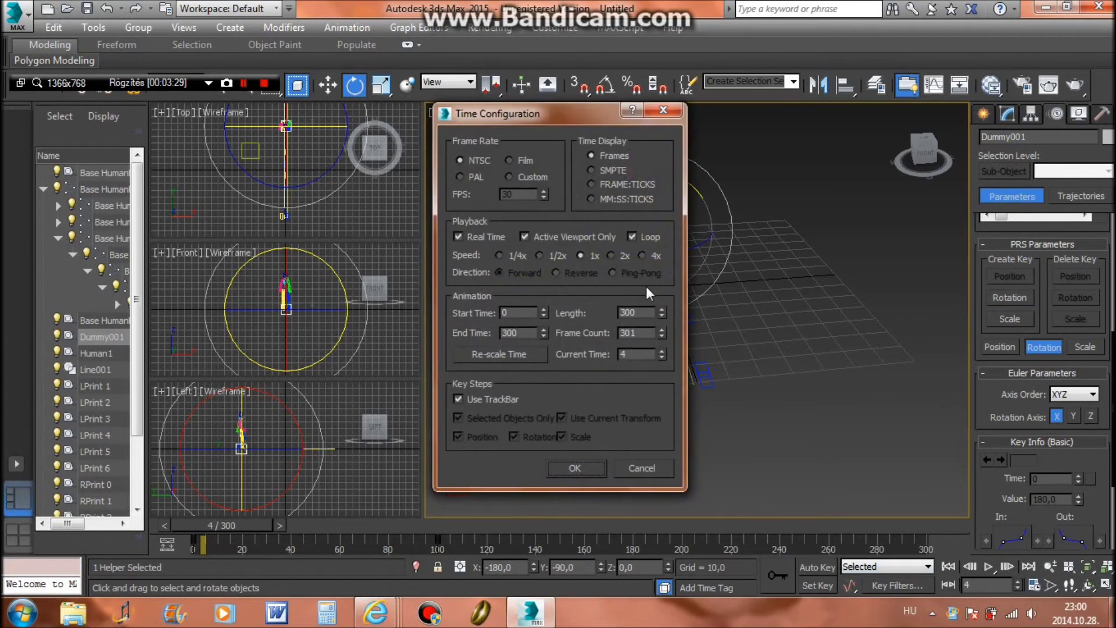
double_click(640, 314)
text(10)
click(584, 470)
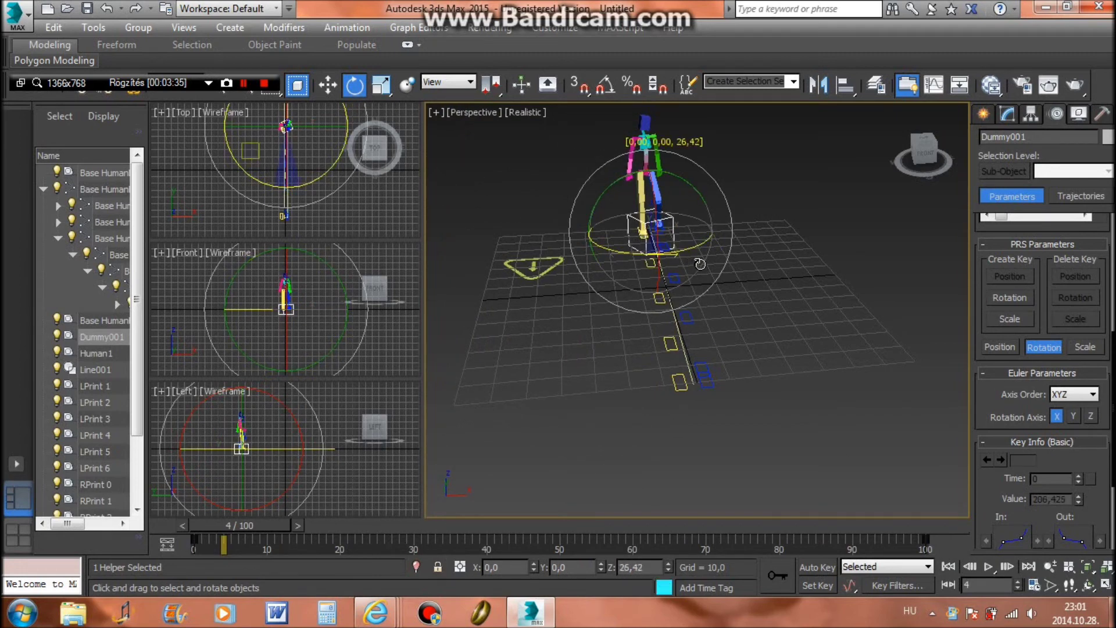
Step: Turn Dummy001 about 26 degrees around Z and replay the walk from frame 0
drag(693, 263, 695, 264)
click(989, 571)
alt+middle_drag(853, 261, 674, 352)
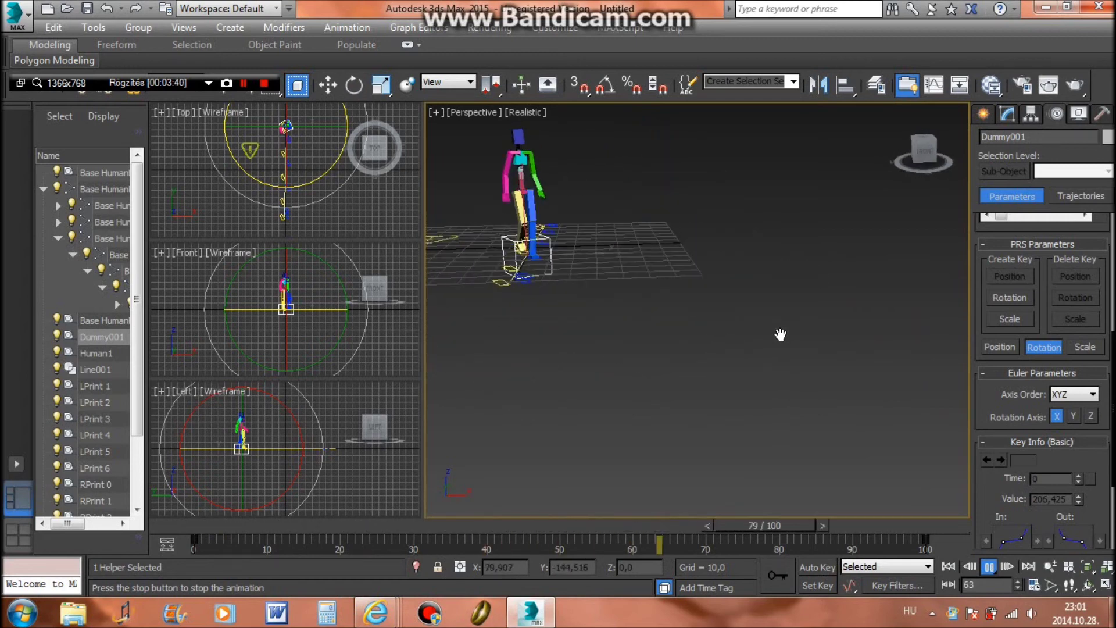
mouse_move(613, 306)
alt+middle_down()
mouse_move(650, 317)
mouse_move(521, 311)
mouse_move(717, 393)
alt+middle_up()
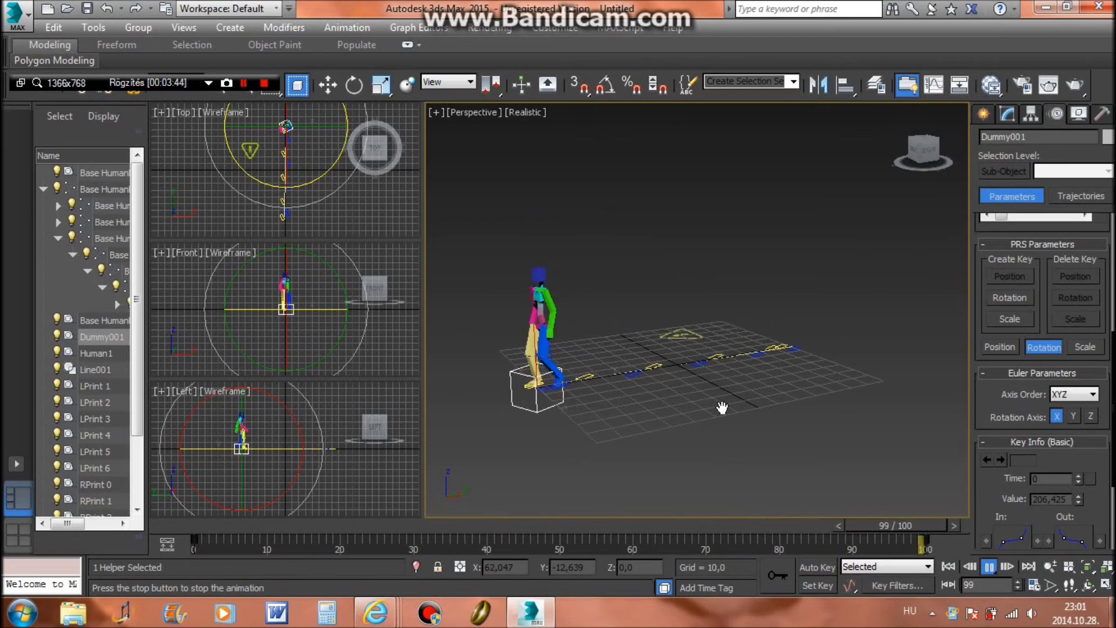
key(e)
drag(528, 526, 169, 523)
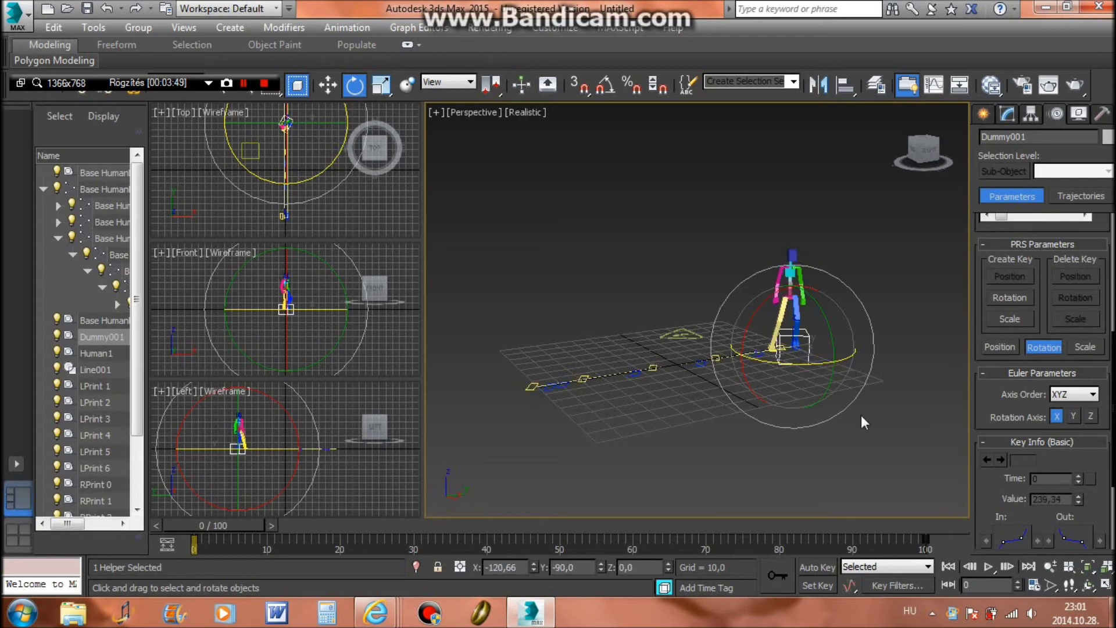
click(988, 567)
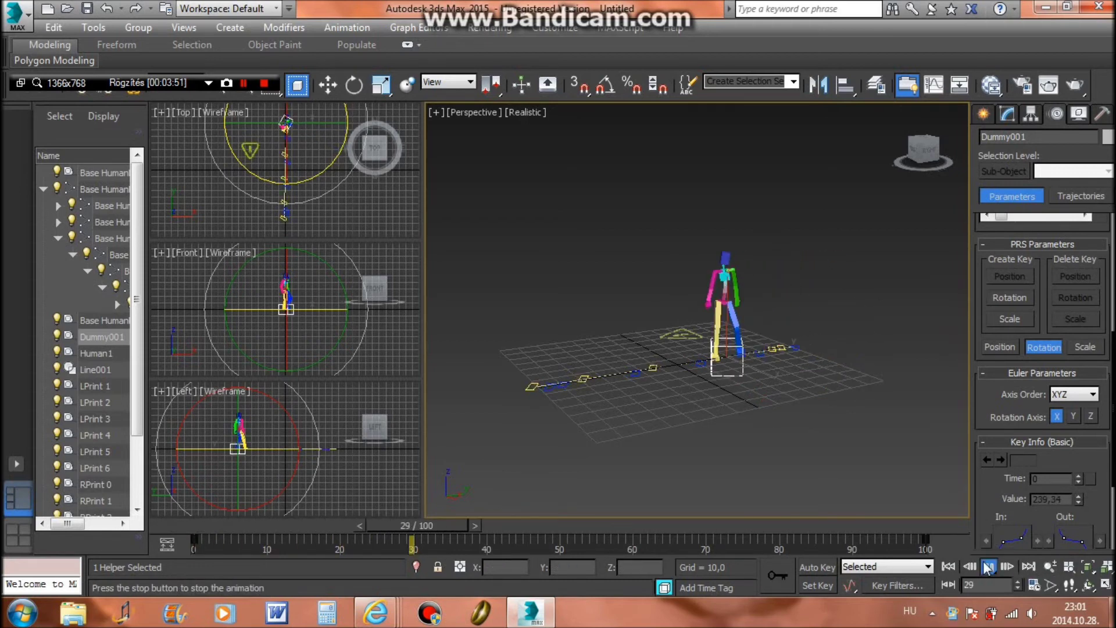
click(989, 567)
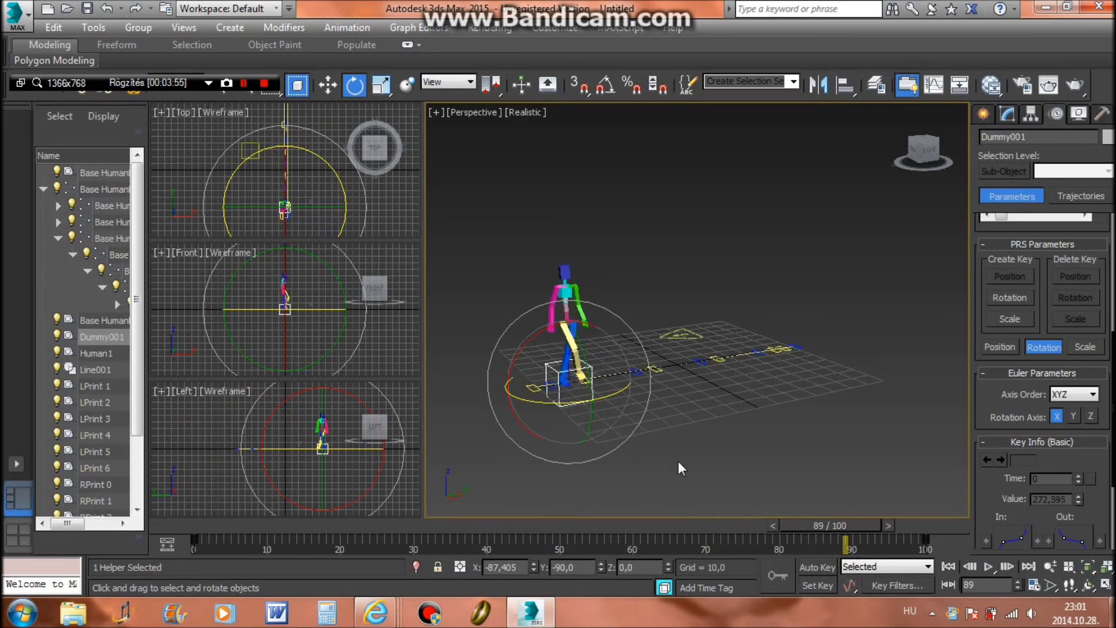
click(987, 565)
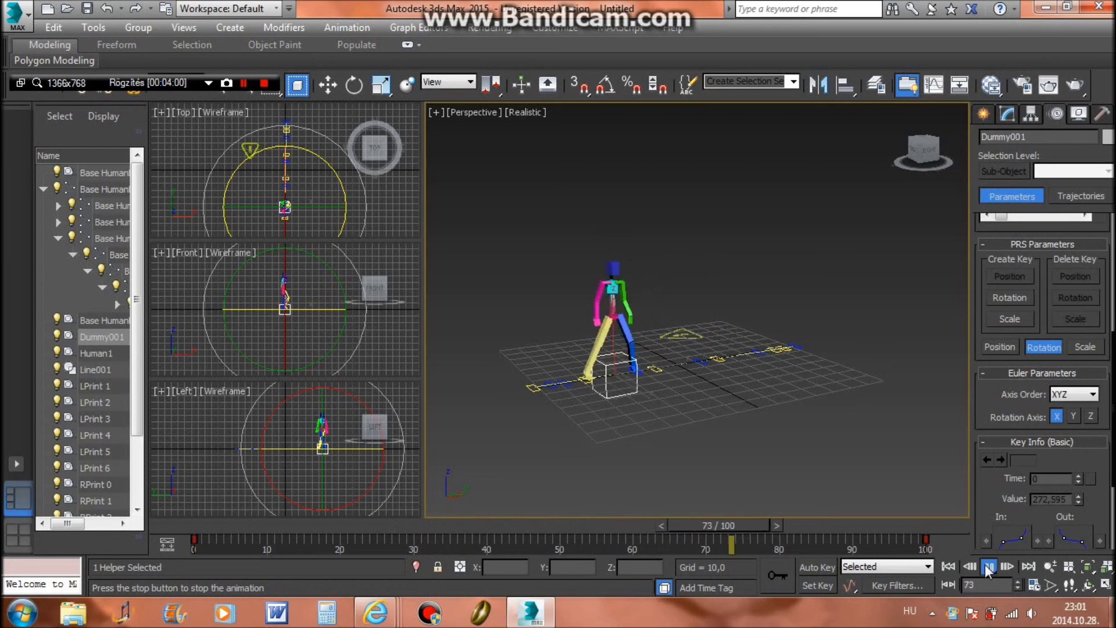
click(987, 566)
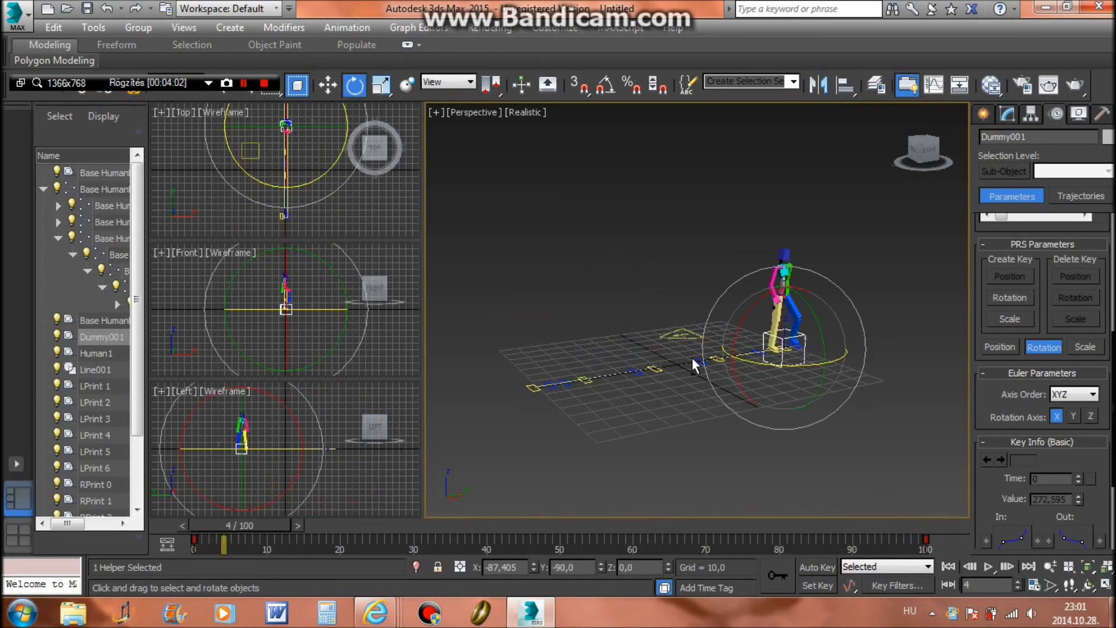
Step: Turn Dummy001 further to redirect the walk and replay it
alt+middle_drag(675, 355, 820, 373)
drag(887, 356, 985, 546)
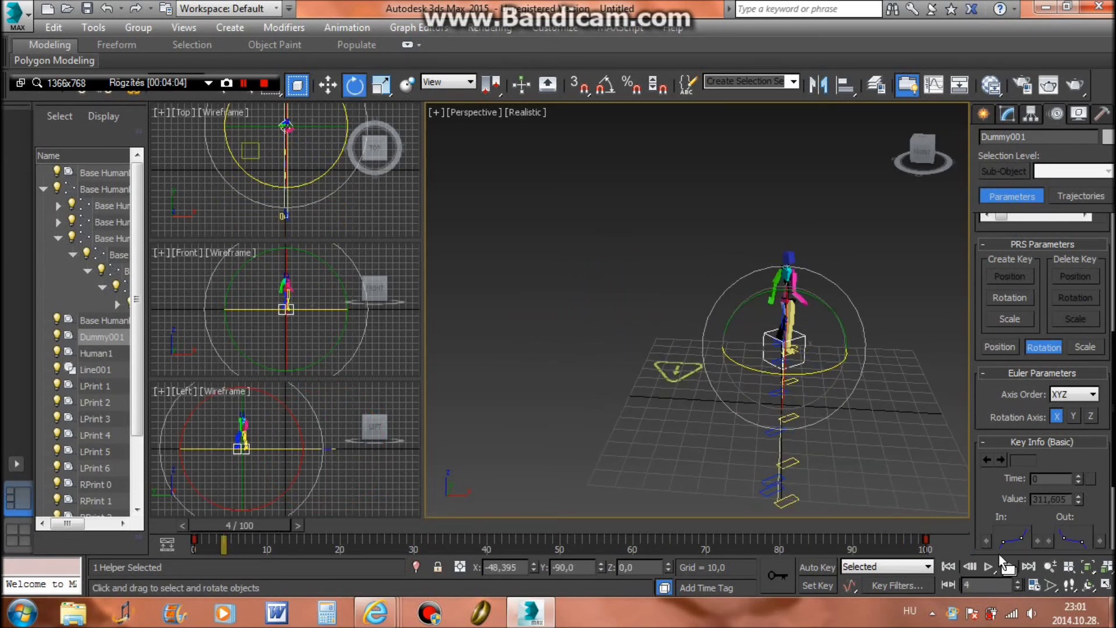
click(991, 565)
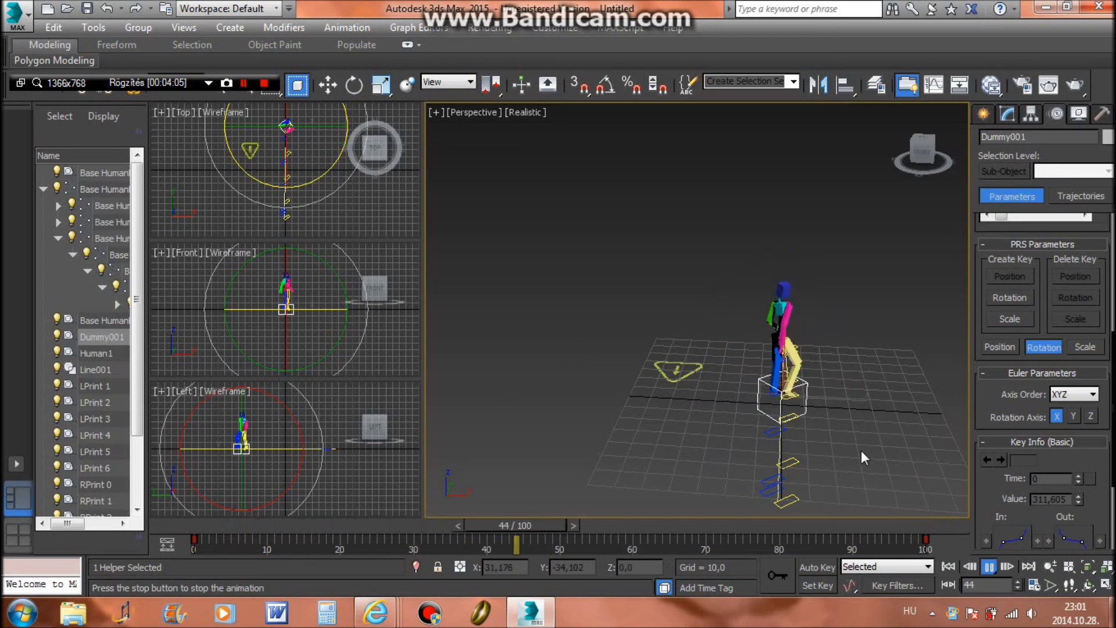
alt+middle_drag(897, 441, 787, 417)
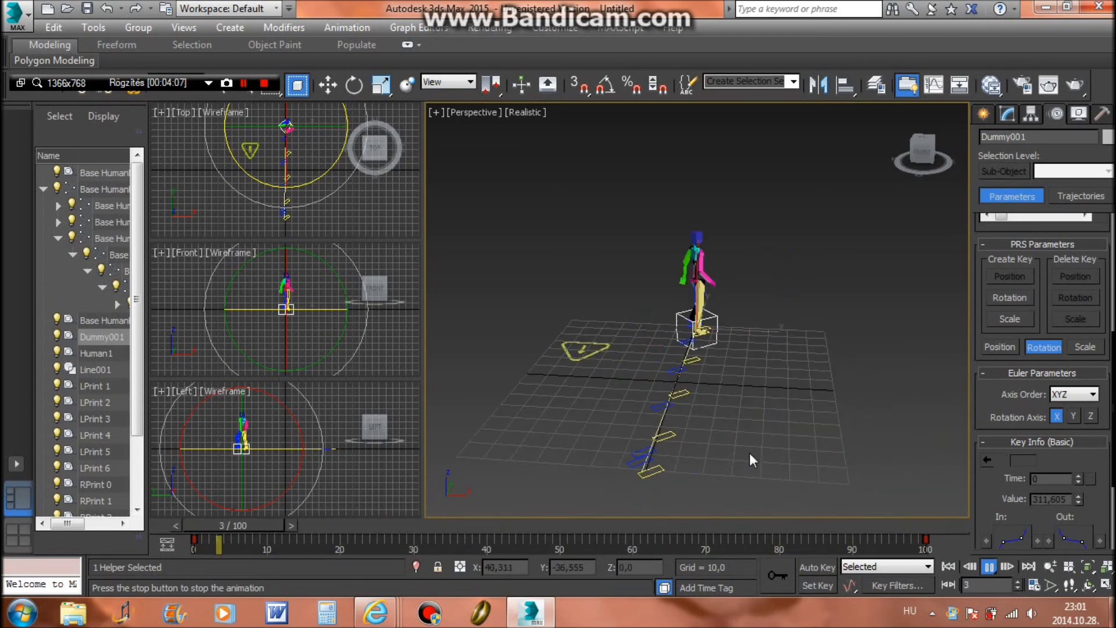
drag(407, 524, 250, 528)
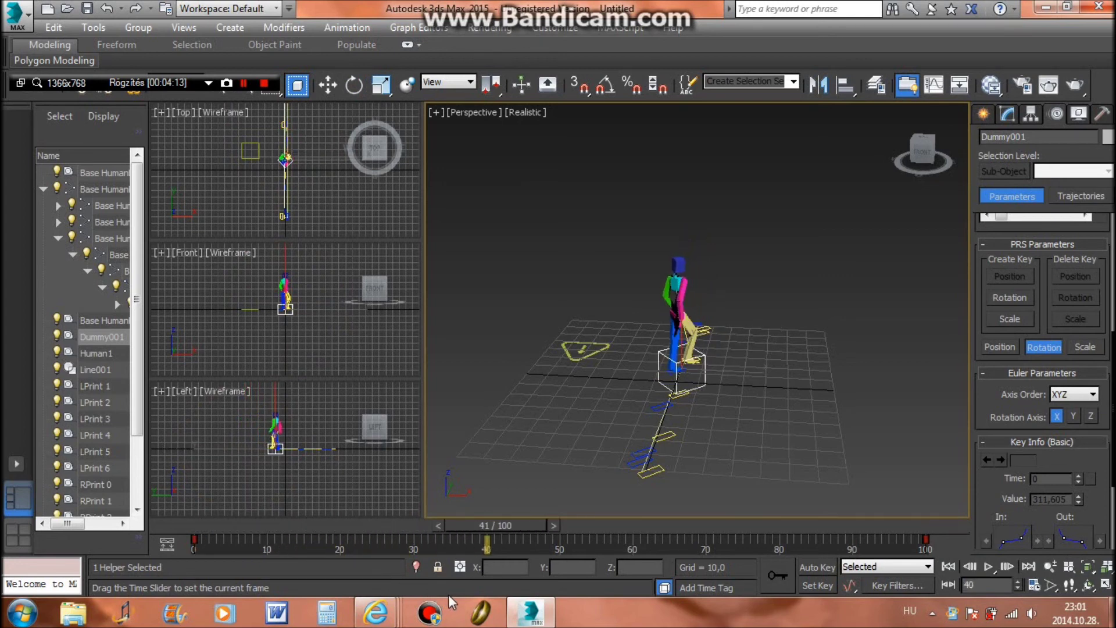
click(1034, 589)
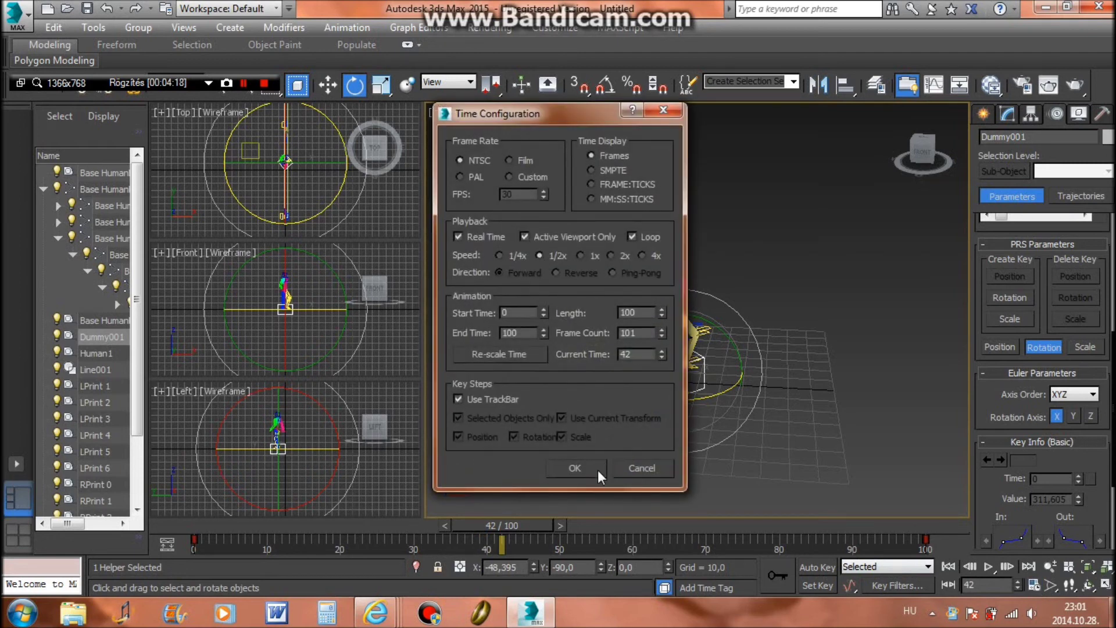
Step: Apply 1/2x playback speed, play the slowed walk, and scrub back to frame 24
click(574, 468)
click(988, 566)
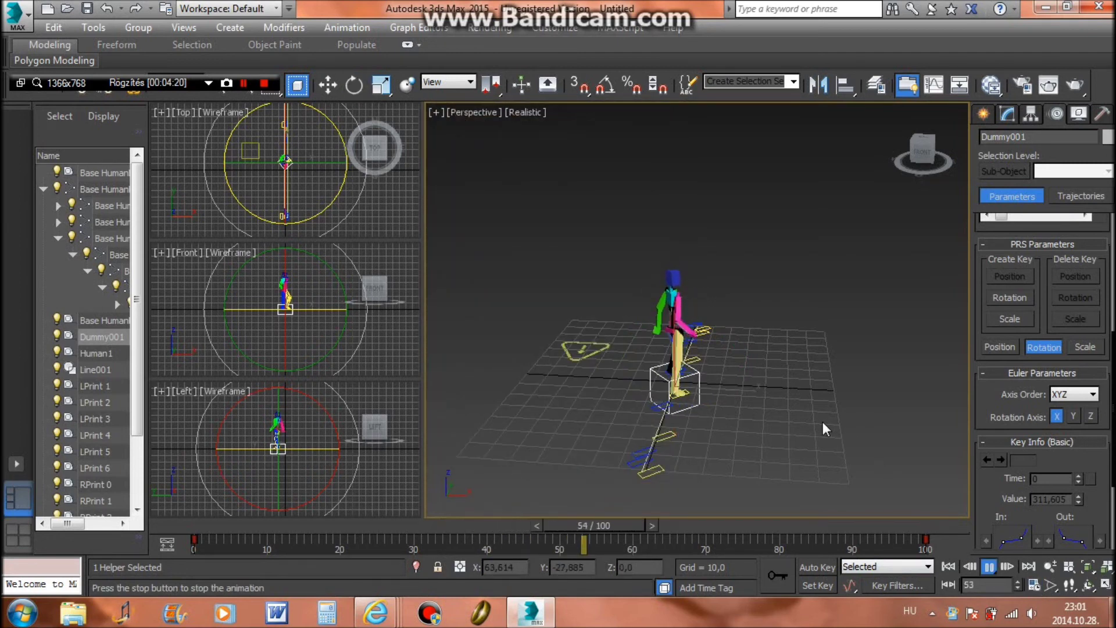
alt+middle_drag(796, 405, 578, 389)
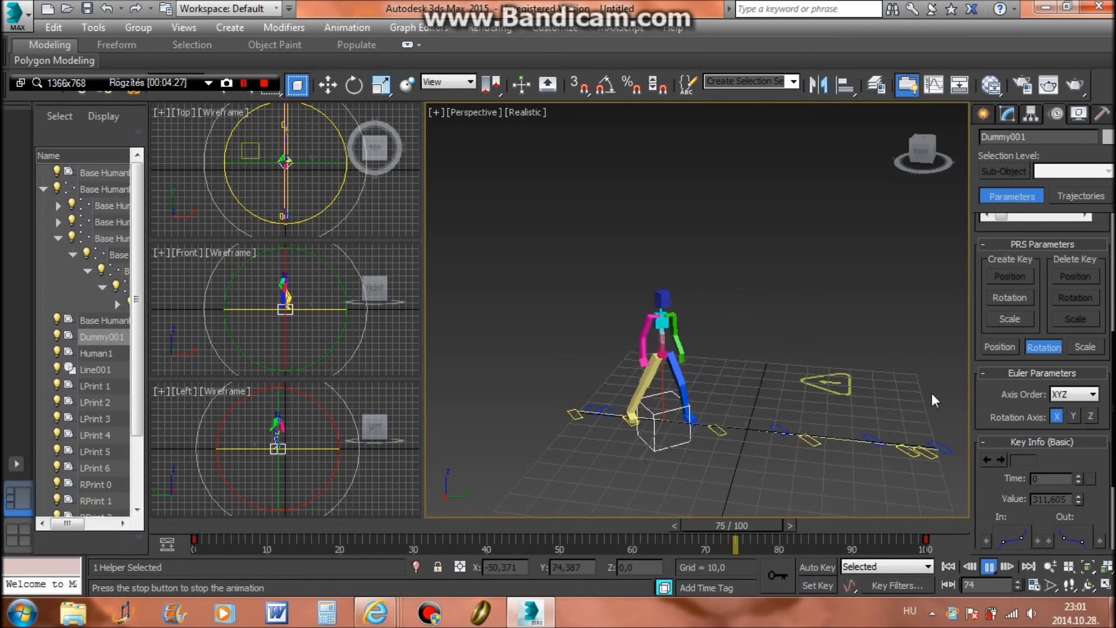
drag(550, 526, 395, 538)
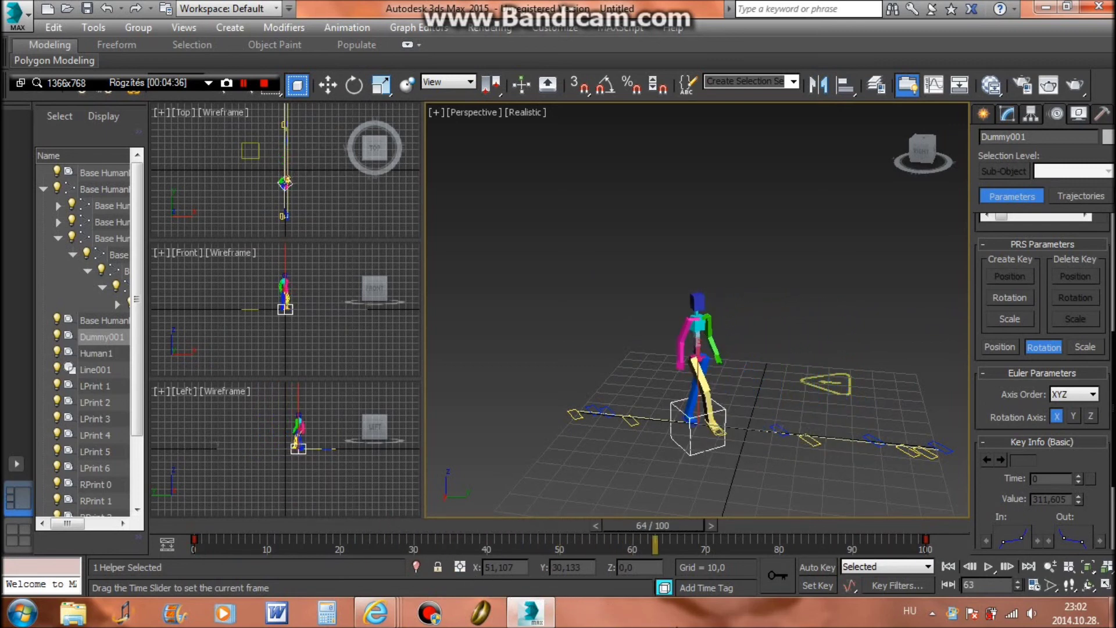
Step: Trial-spin Dummy001 around its Z axis, then undo the rotation
key(e)
mouse_move(755, 407)
alt+middle_down()
mouse_move(967, 423)
mouse_move(893, 413)
alt+middle_up()
drag(640, 440, 452, 432)
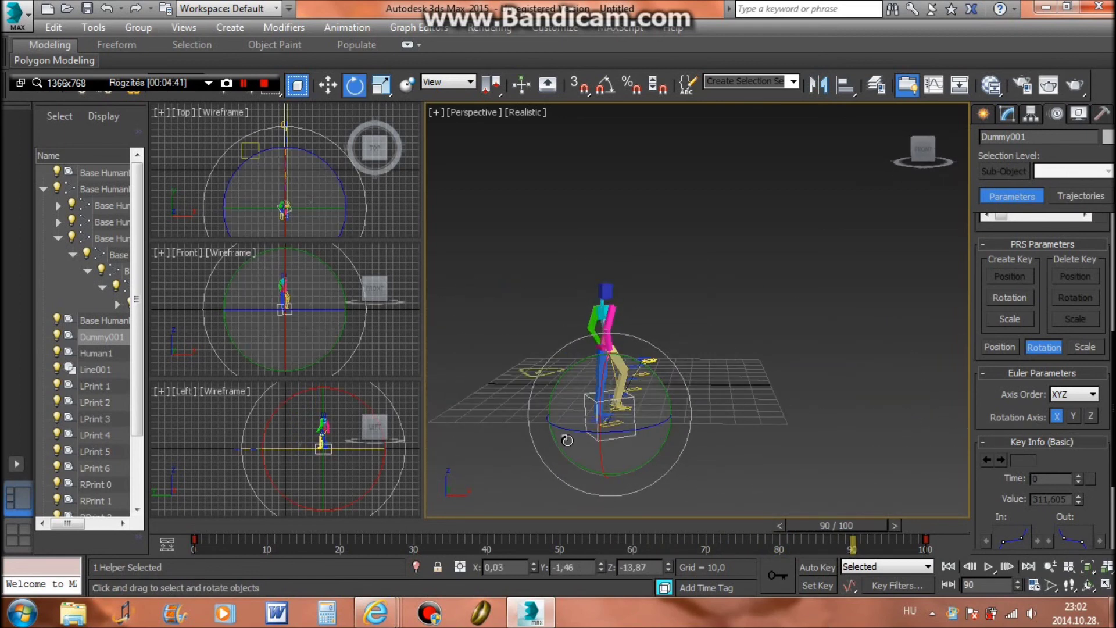
key(ctrl+z)
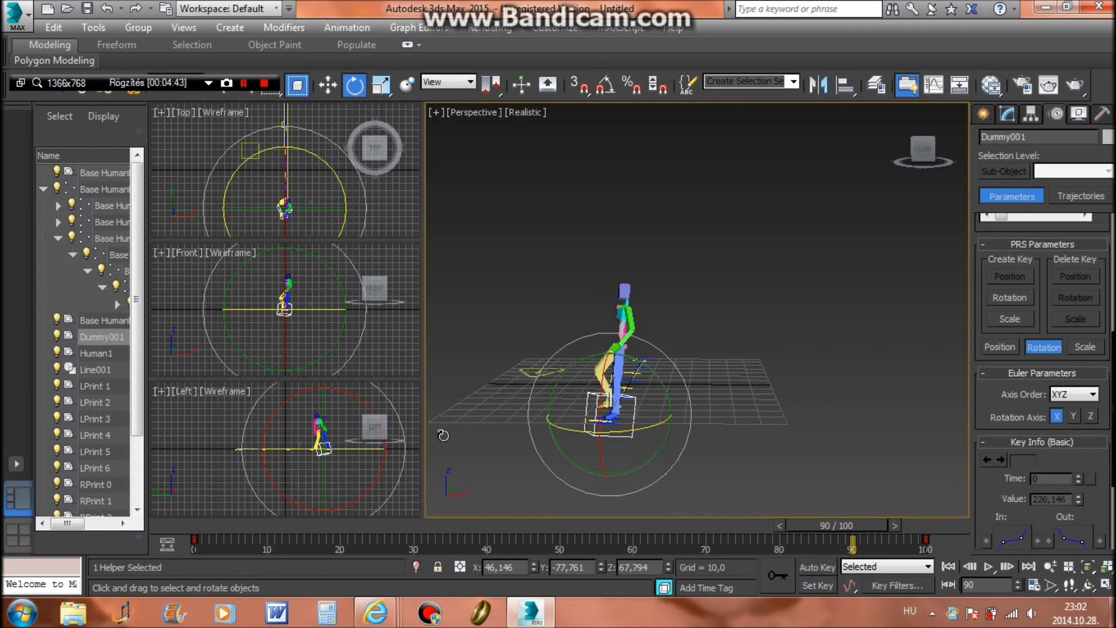
key(ctrl+z)
key(ctrl+z)
key(ctrl+z)
key(ctrl+z)
key(ctrl+z)
key(ctrl+z)
key(ctrl+z)
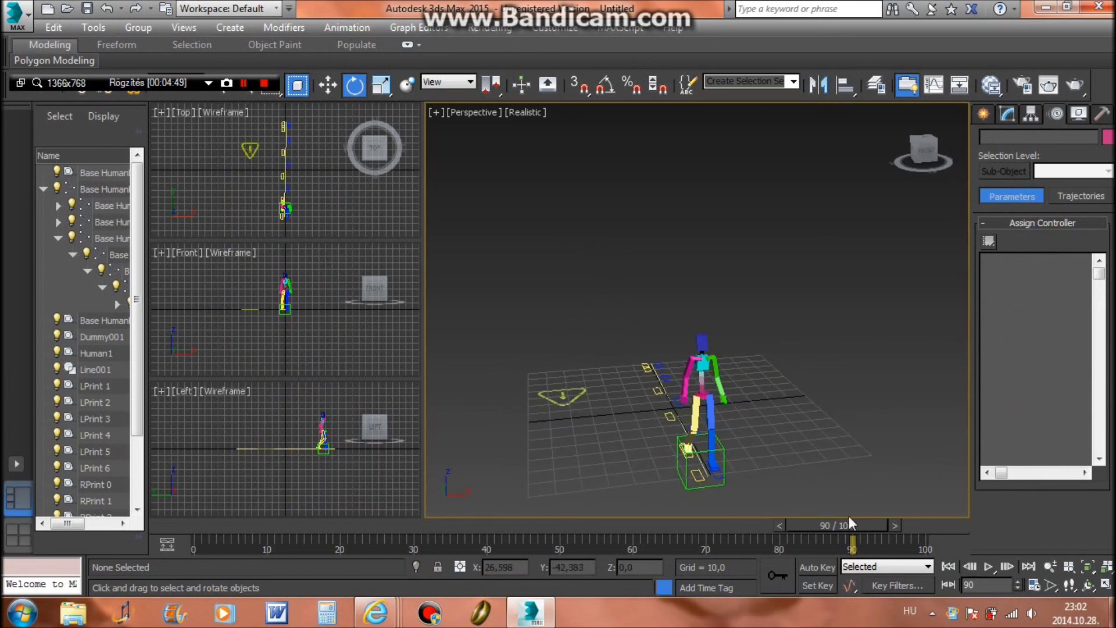
Step: Box-select all 41 rig entities and move them far along X
drag(613, 303, 776, 459)
click(562, 389)
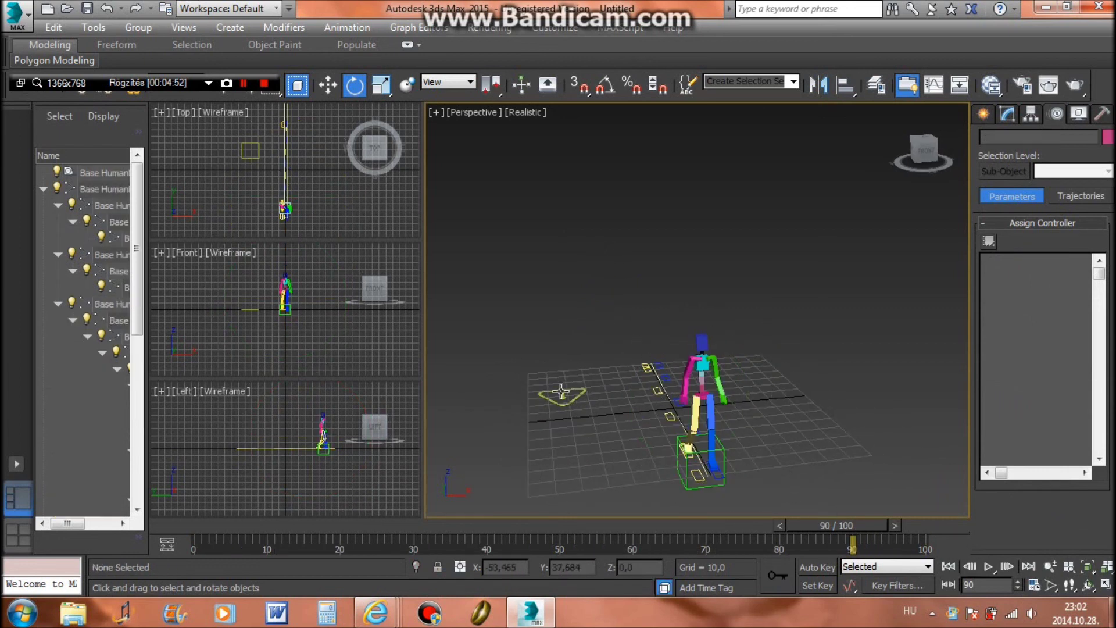
drag(483, 312, 851, 516)
right_click(619, 416)
click(703, 448)
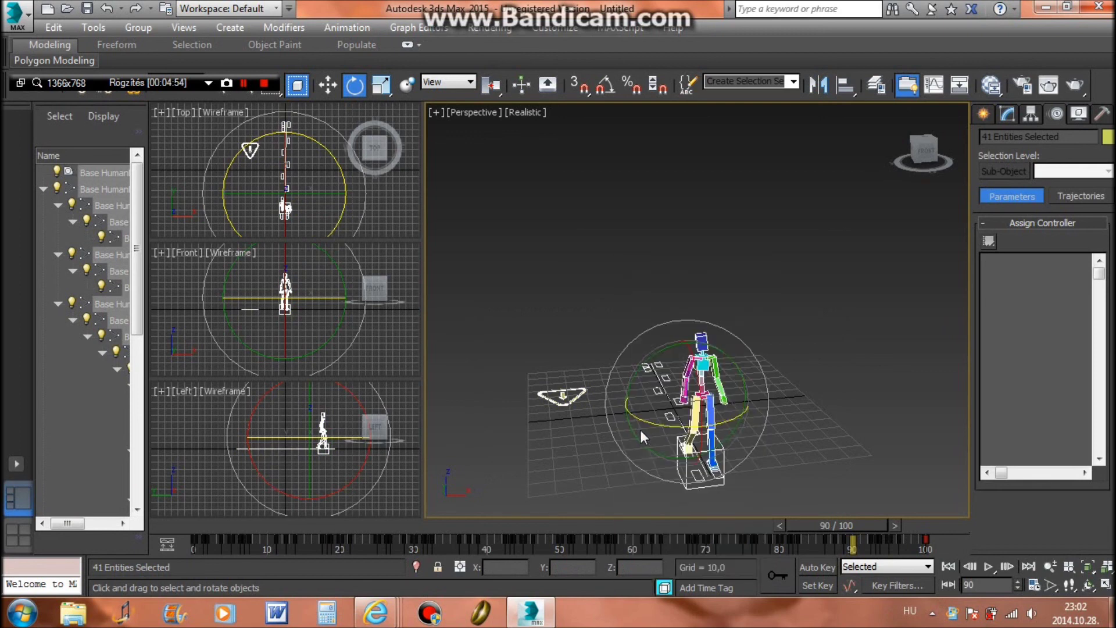
right_click(696, 395)
click(706, 409)
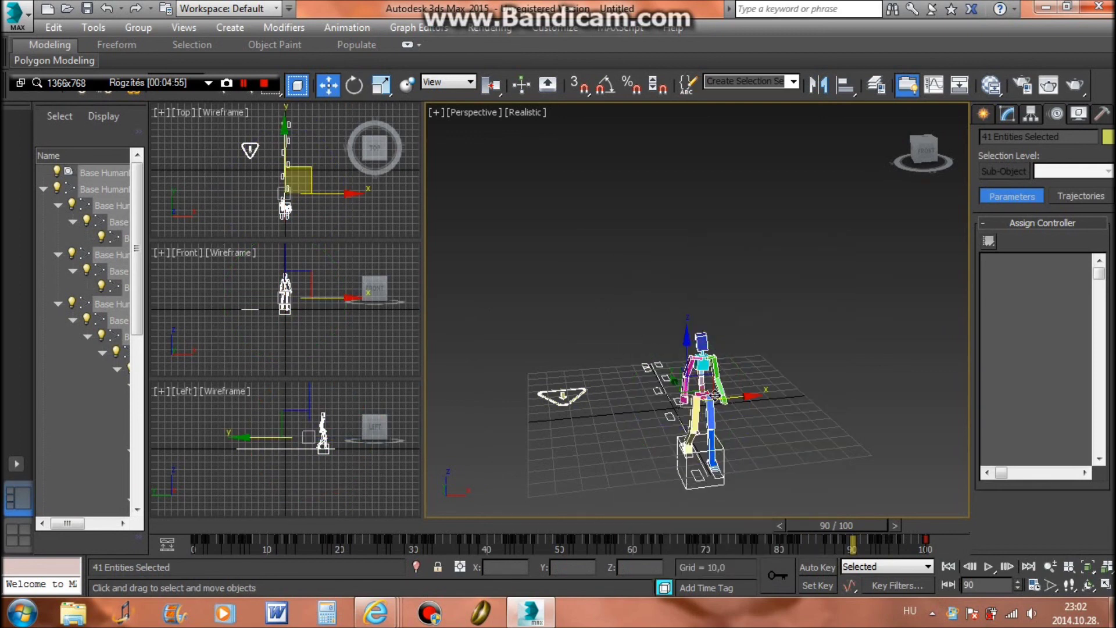
drag(754, 391, 951, 345)
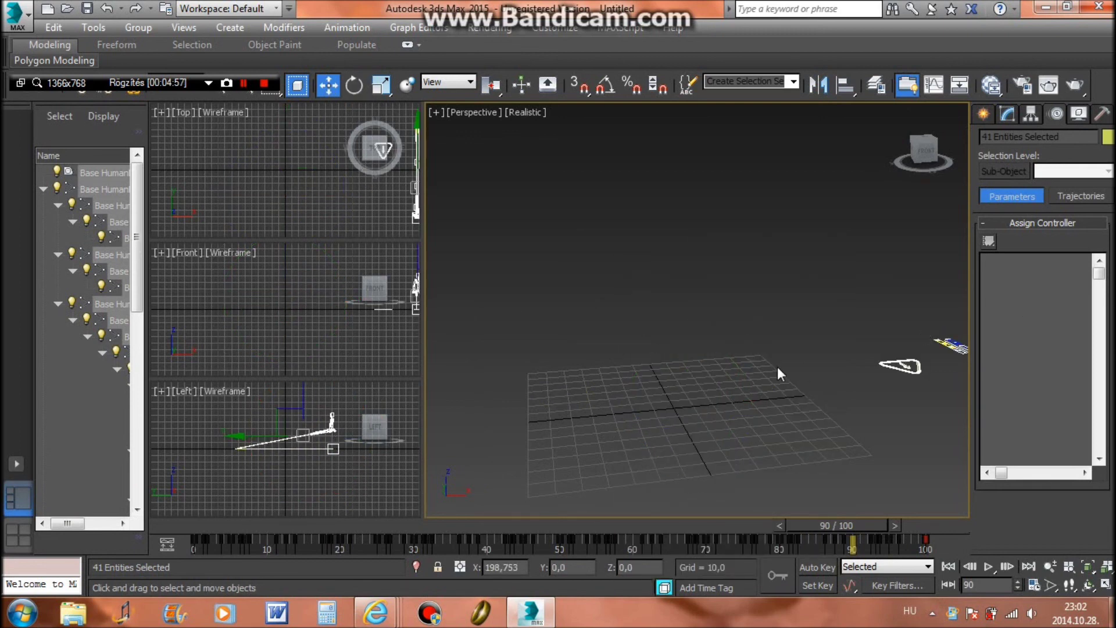